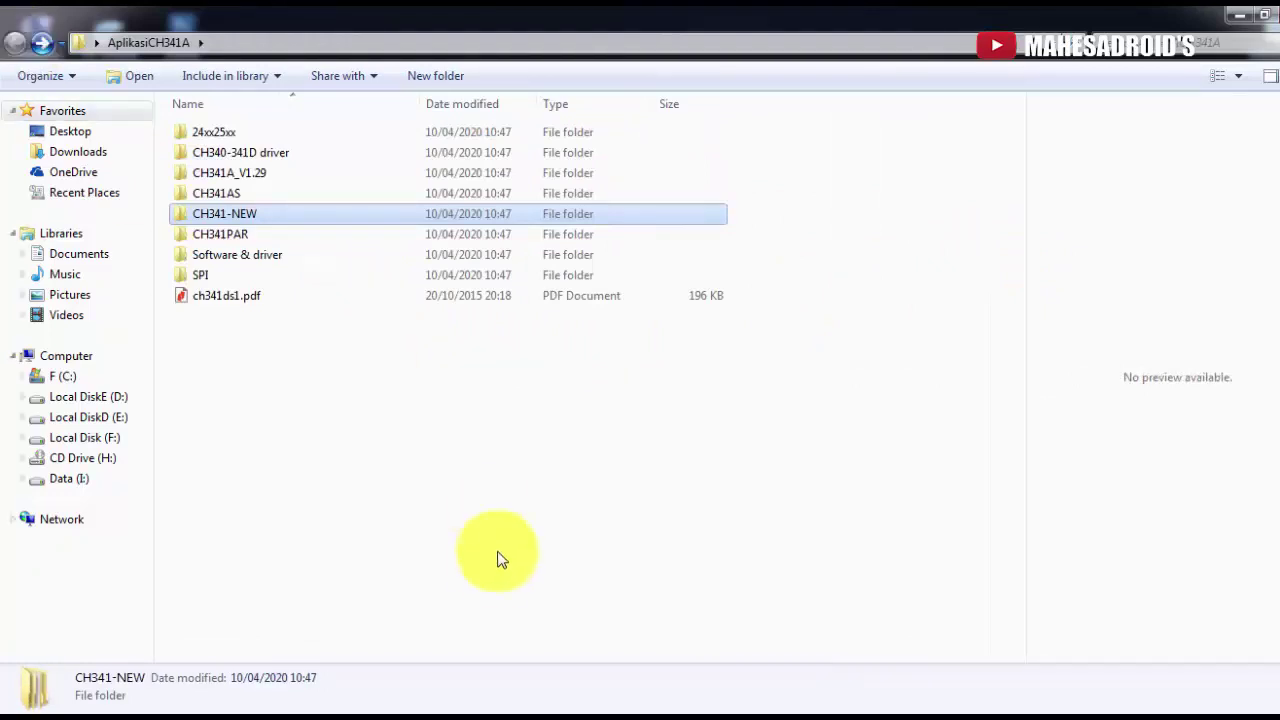
Step: Open the USB to TLL Driver and Instruction folder inside CH341-NEW > CH341
left_click(490, 596)
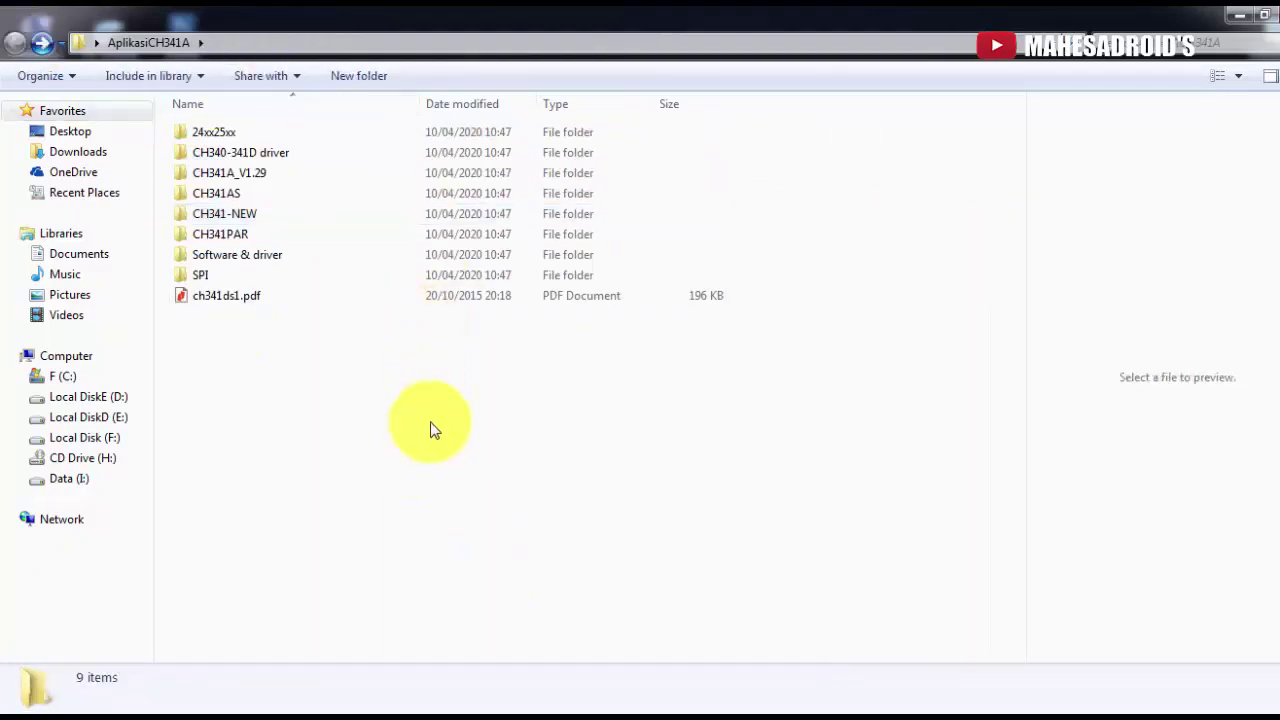
left_click(300, 220)
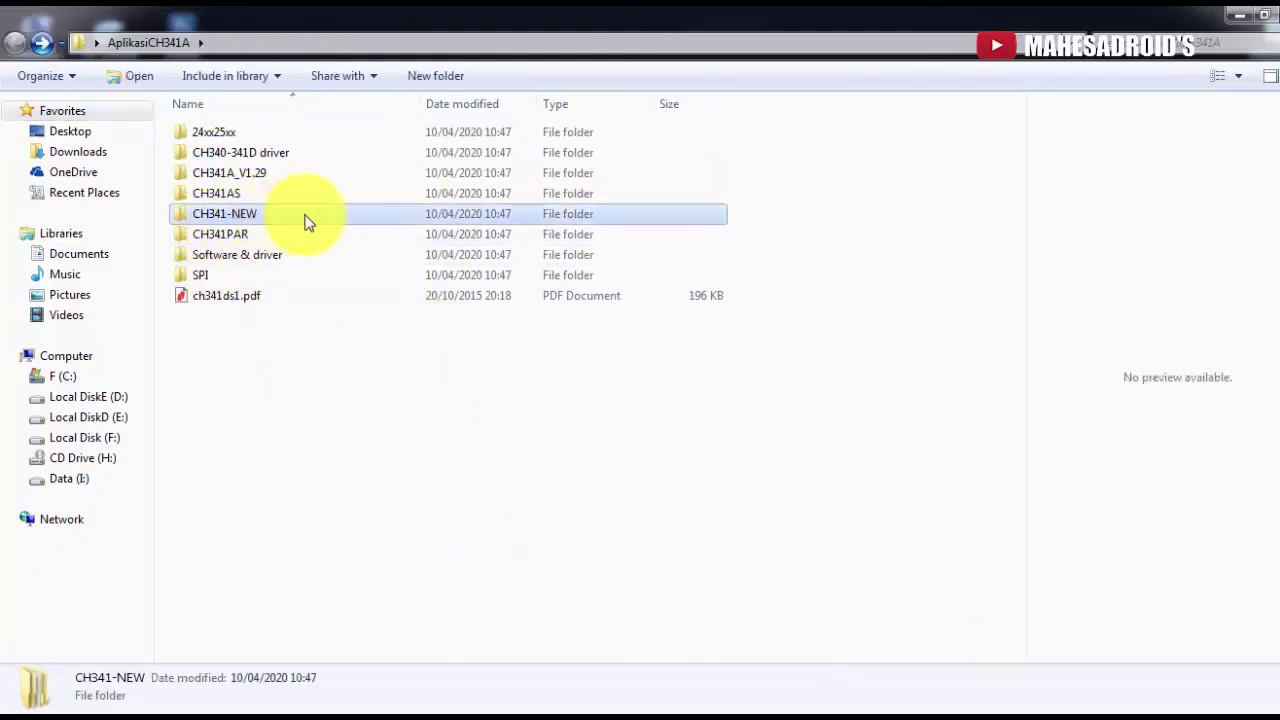
double_click(307, 222)
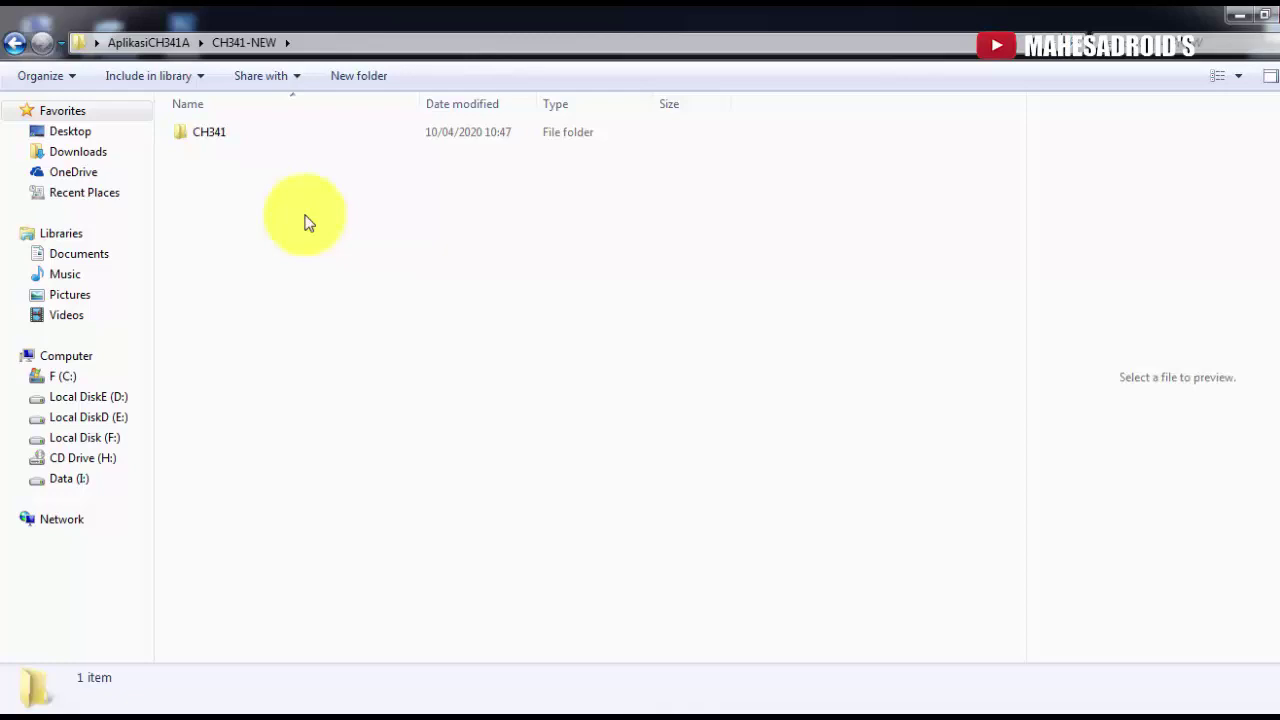
double_click(211, 135)
left_click(228, 175)
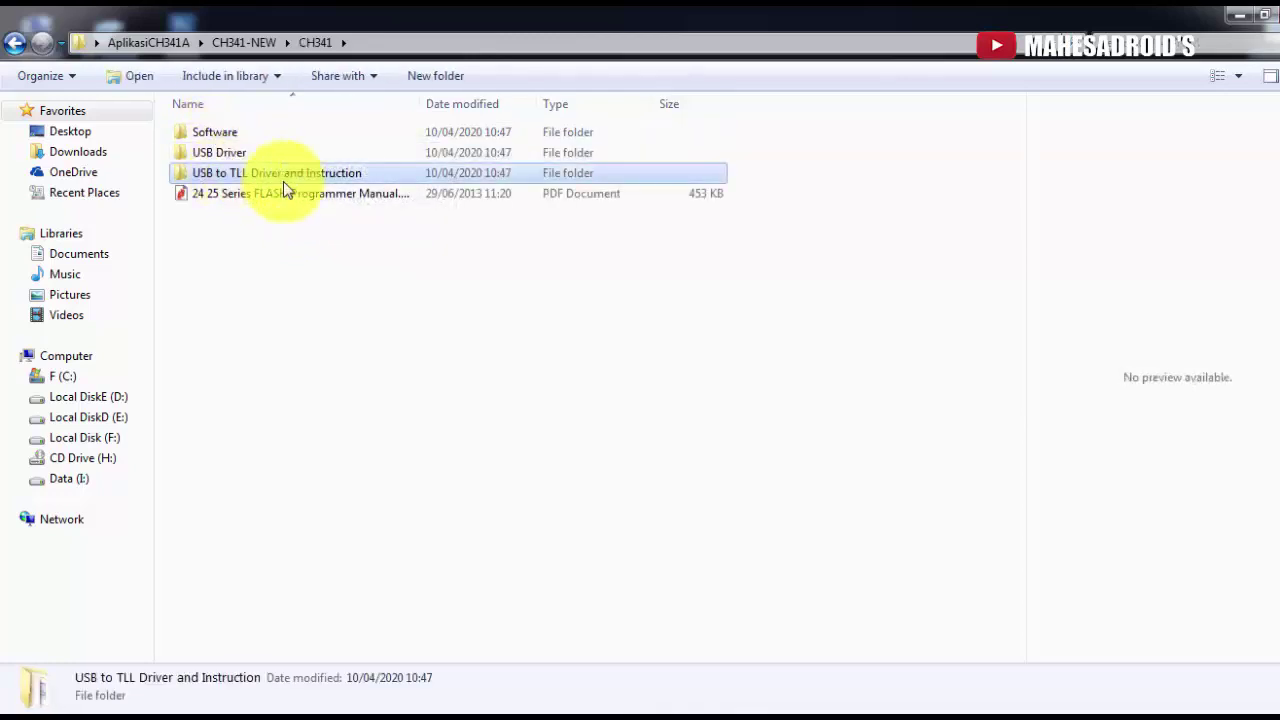
double_click(312, 176)
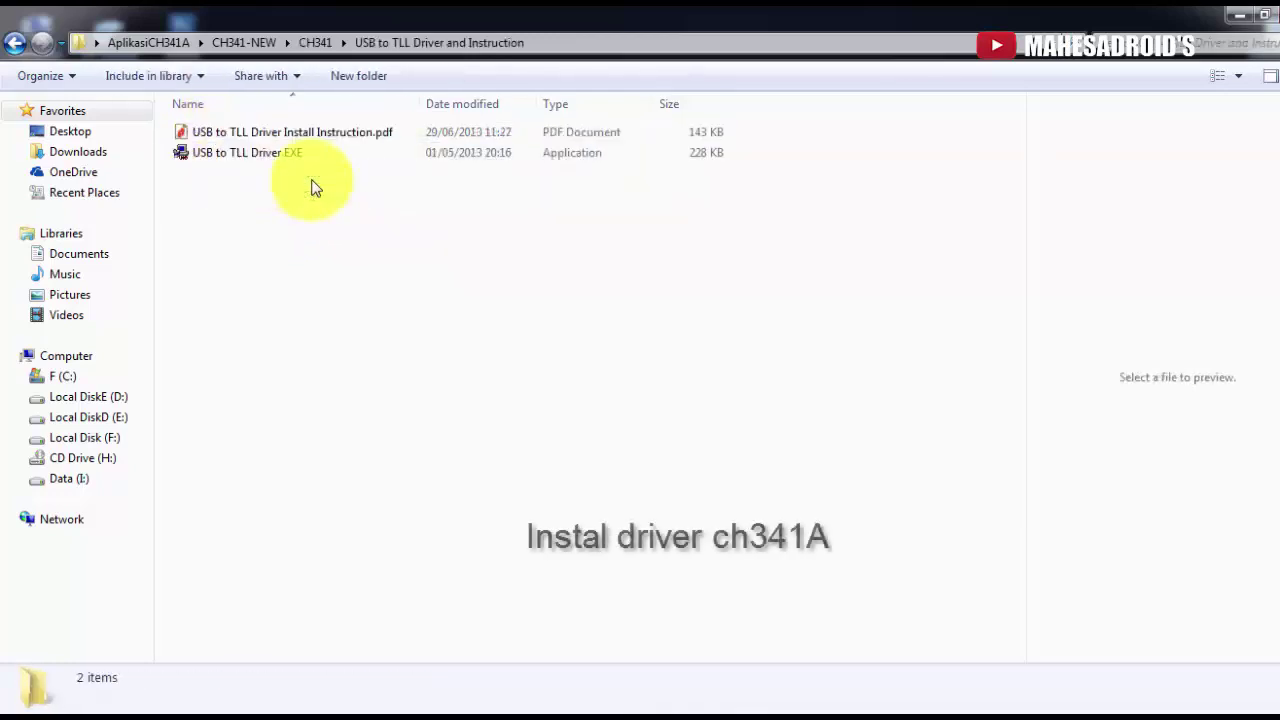
Step: Run USB to TLL Driver.EXE, install the driver from CH341SER.INF, and close the driver setup
double_click(255, 154)
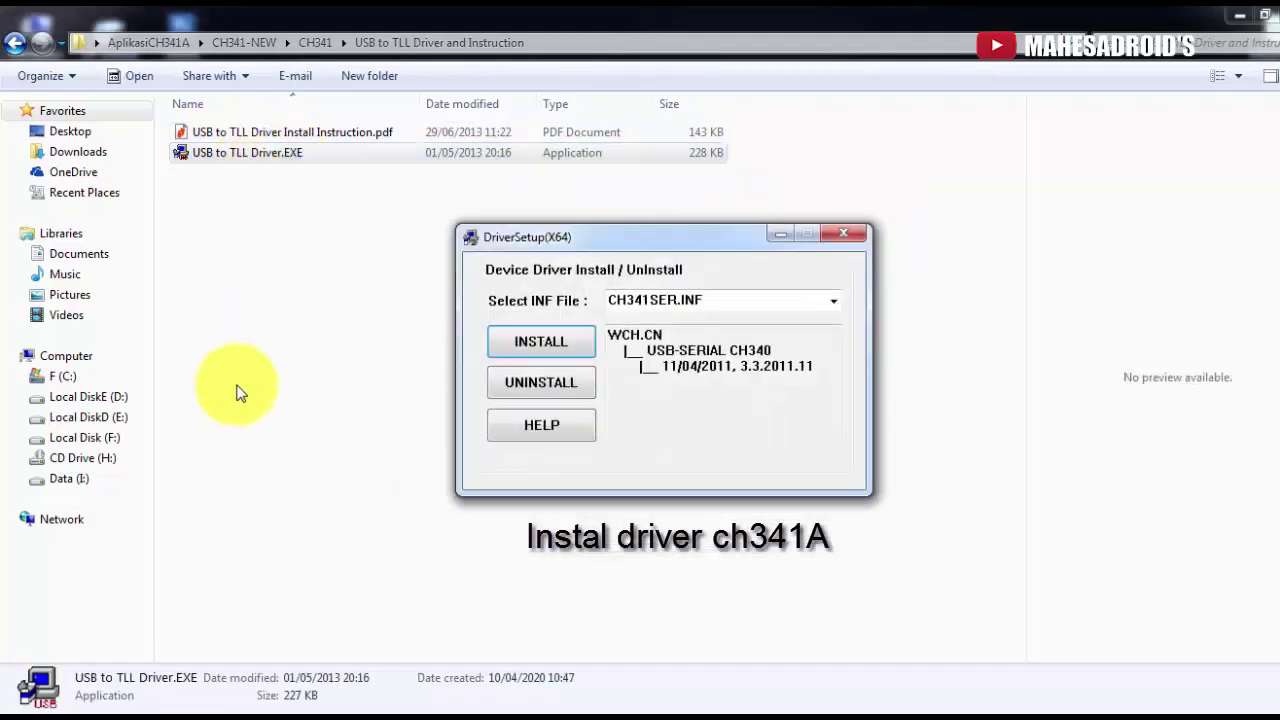
left_click(543, 345)
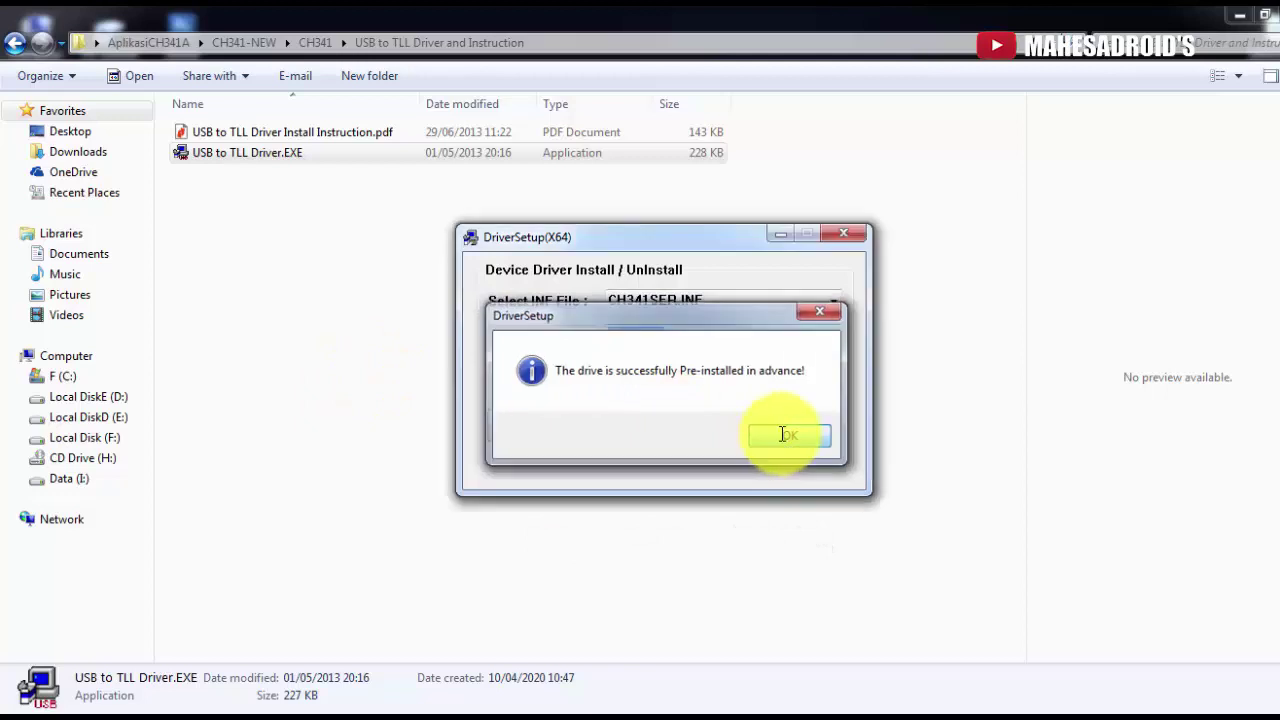
left_click(786, 435)
left_click(838, 240)
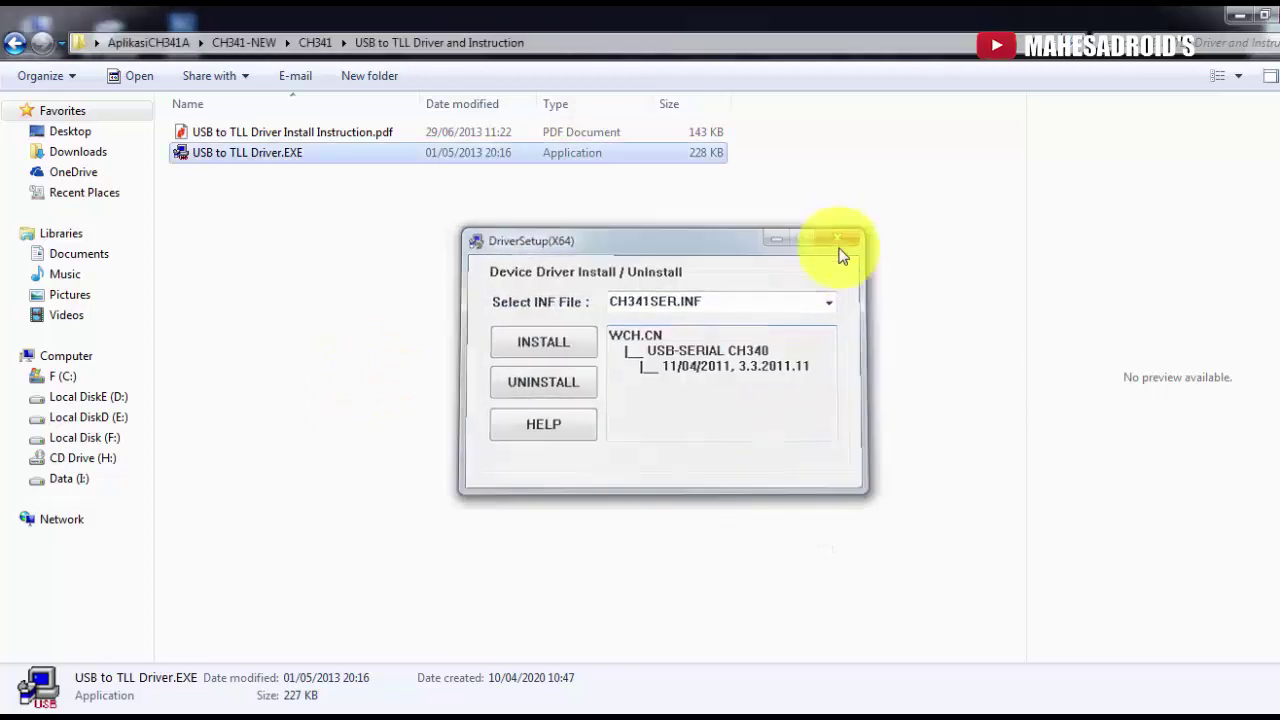
Step: Launch CH341A.exe from the CH341 Software folder and detect the connected flash chip
left_click(15, 42)
left_click(227, 135)
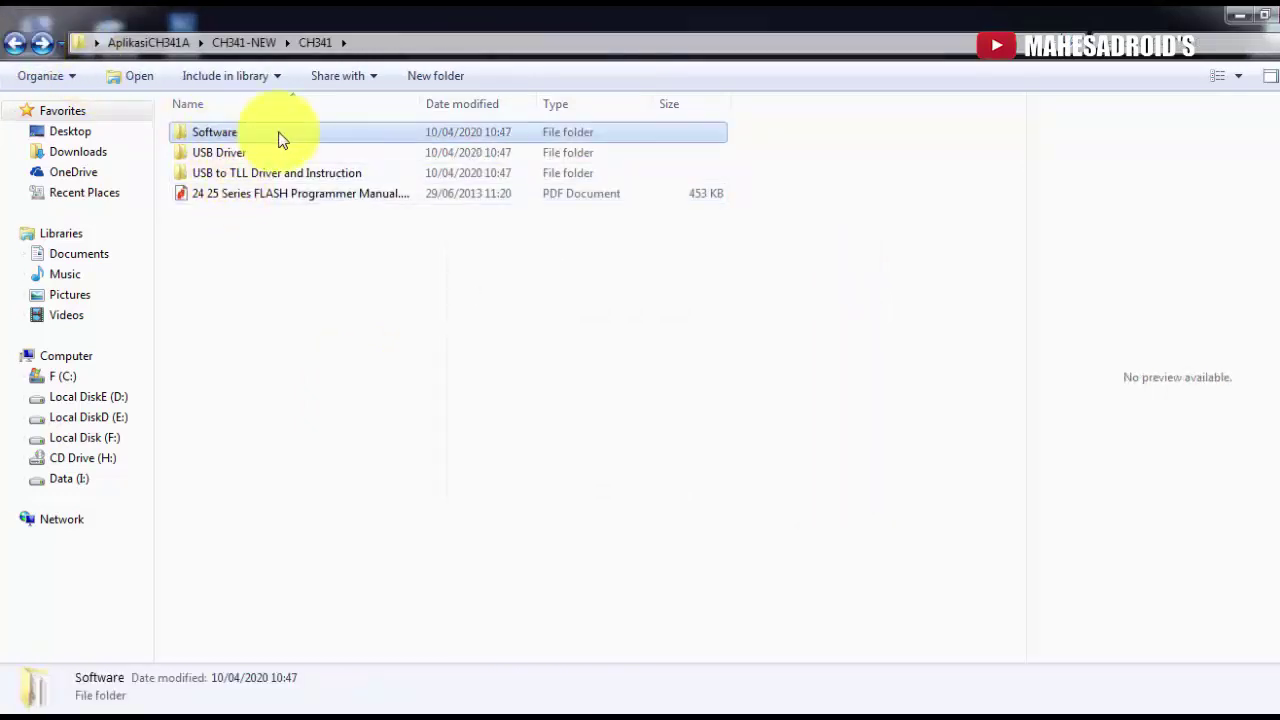
double_click(282, 140)
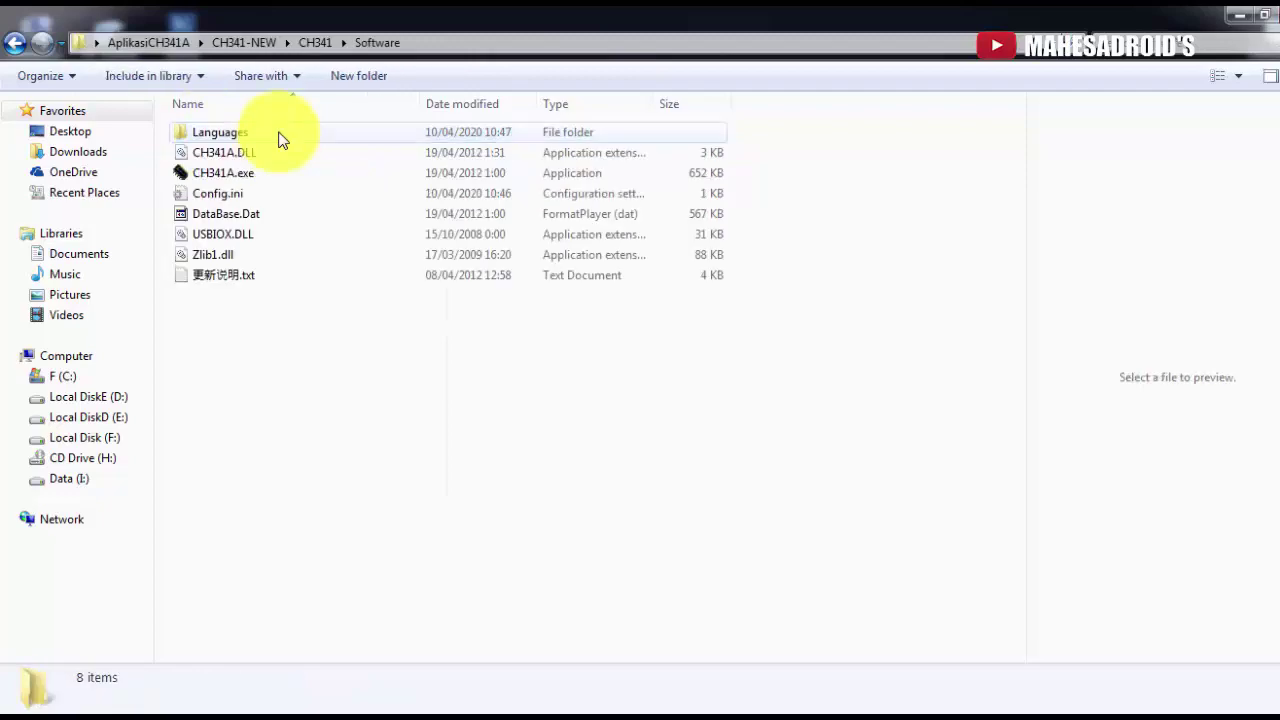
left_click(224, 171)
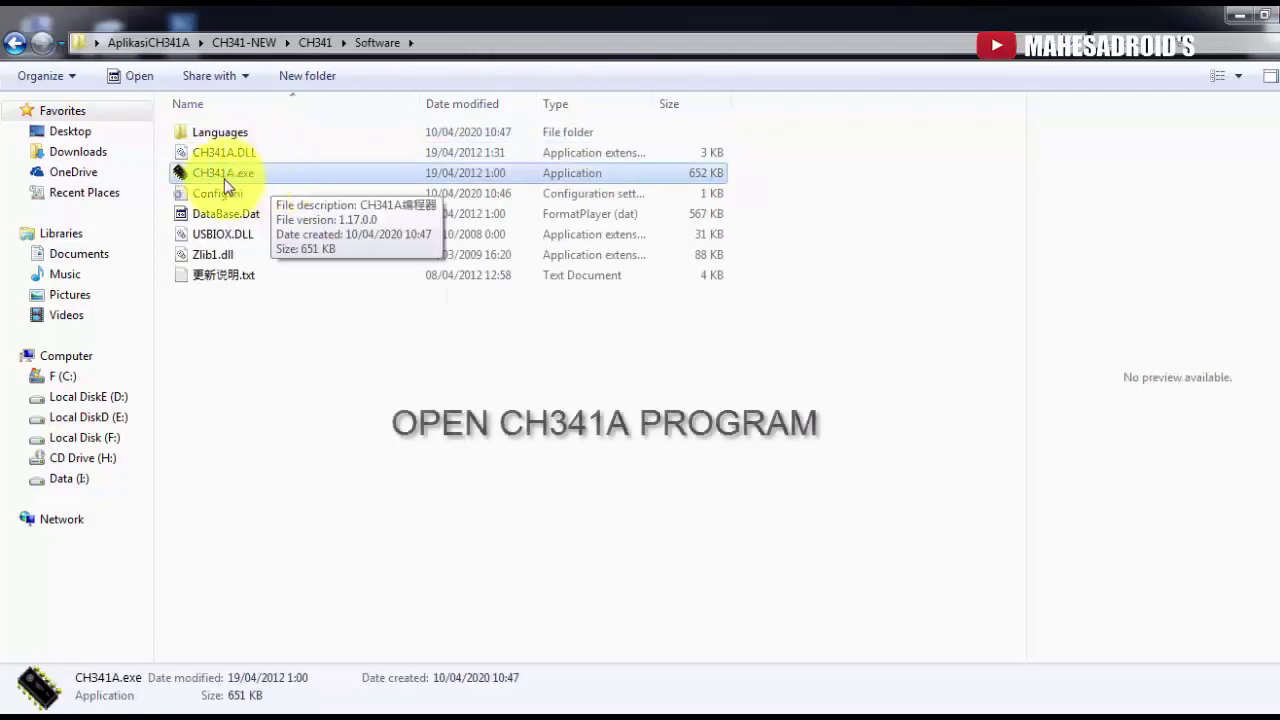
double_click(222, 175)
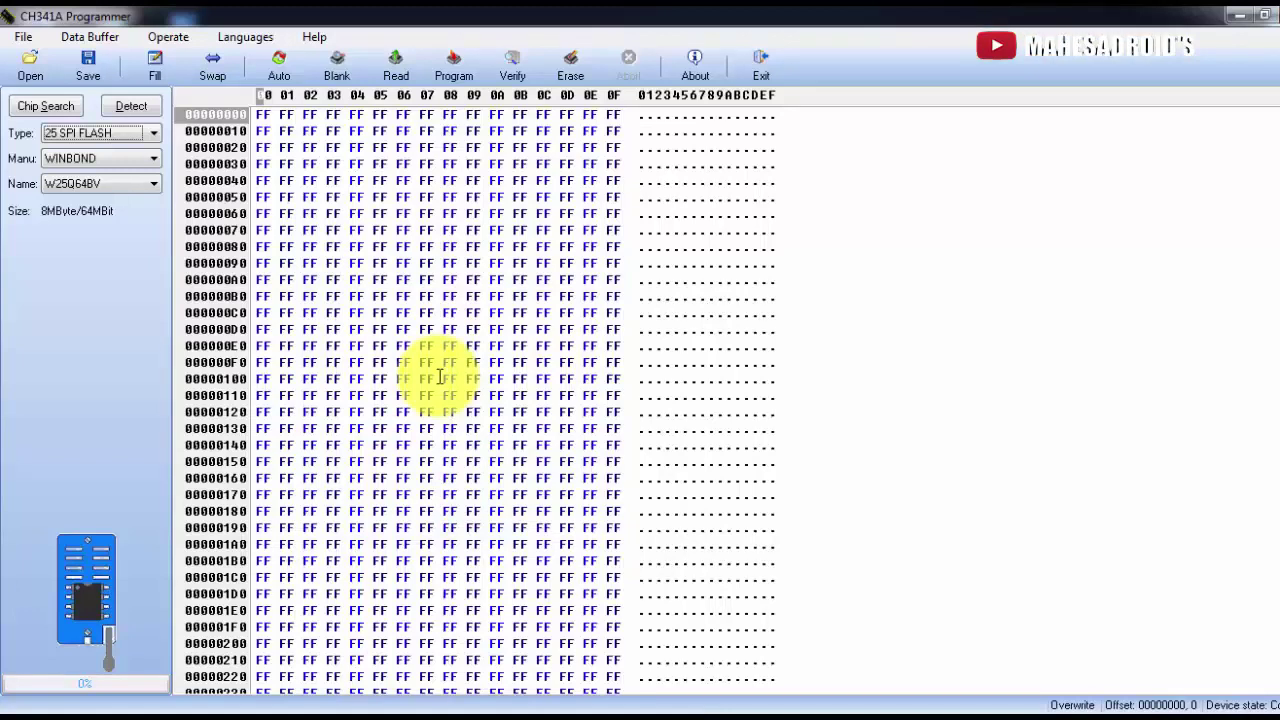
left_click(133, 106)
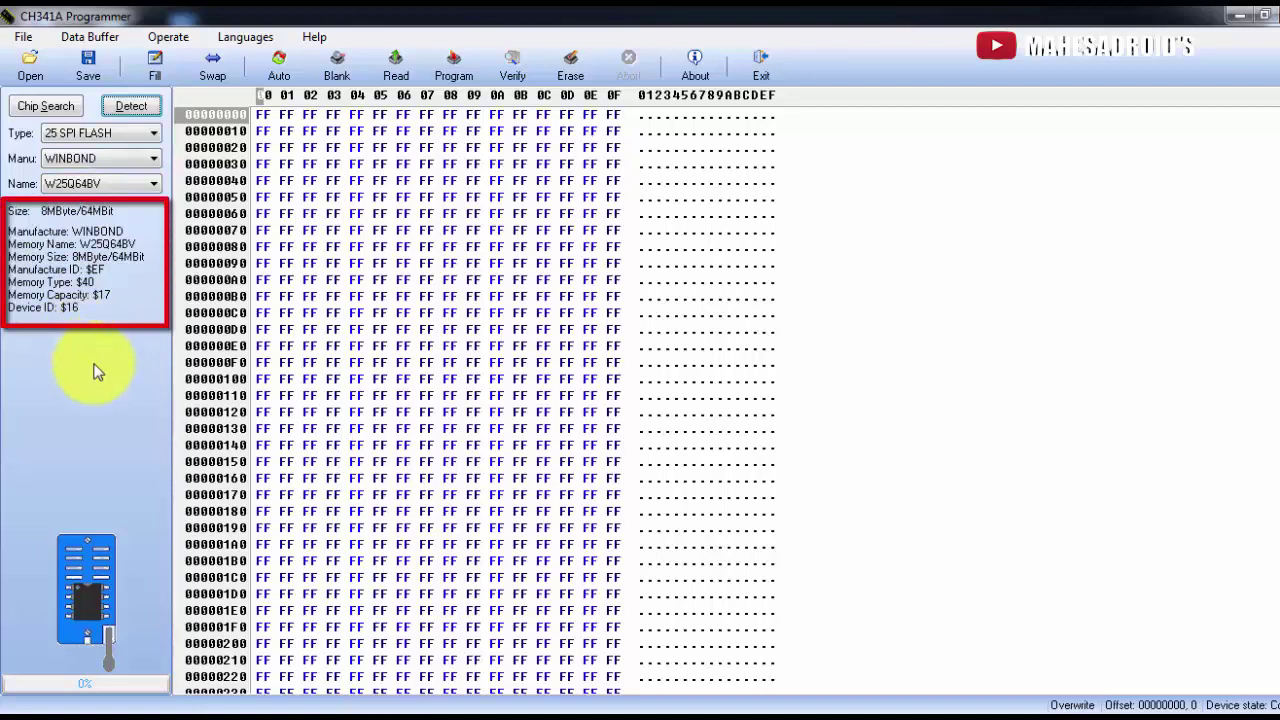
Step: Minimize the programmer and open the MIKROTIK > FULL FLASH folder on Local DiskD (E:) in Windows Explorer
left_click(1237, 22)
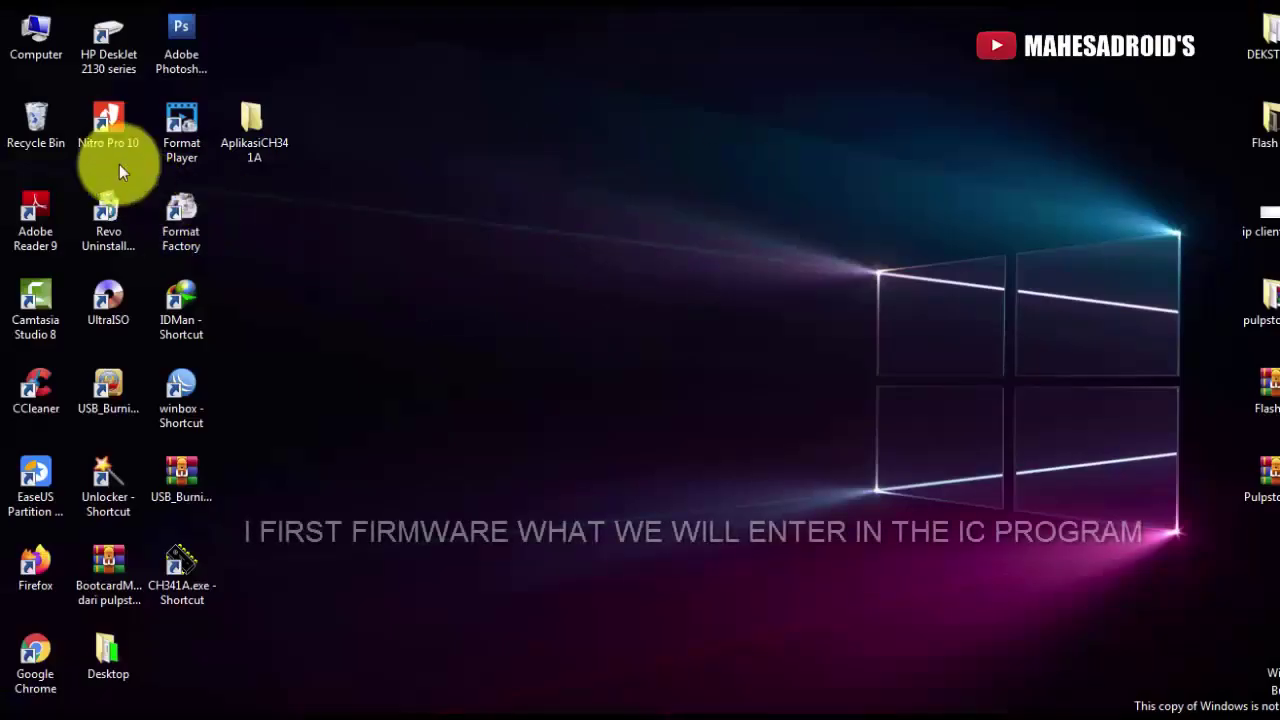
double_click(20, 45)
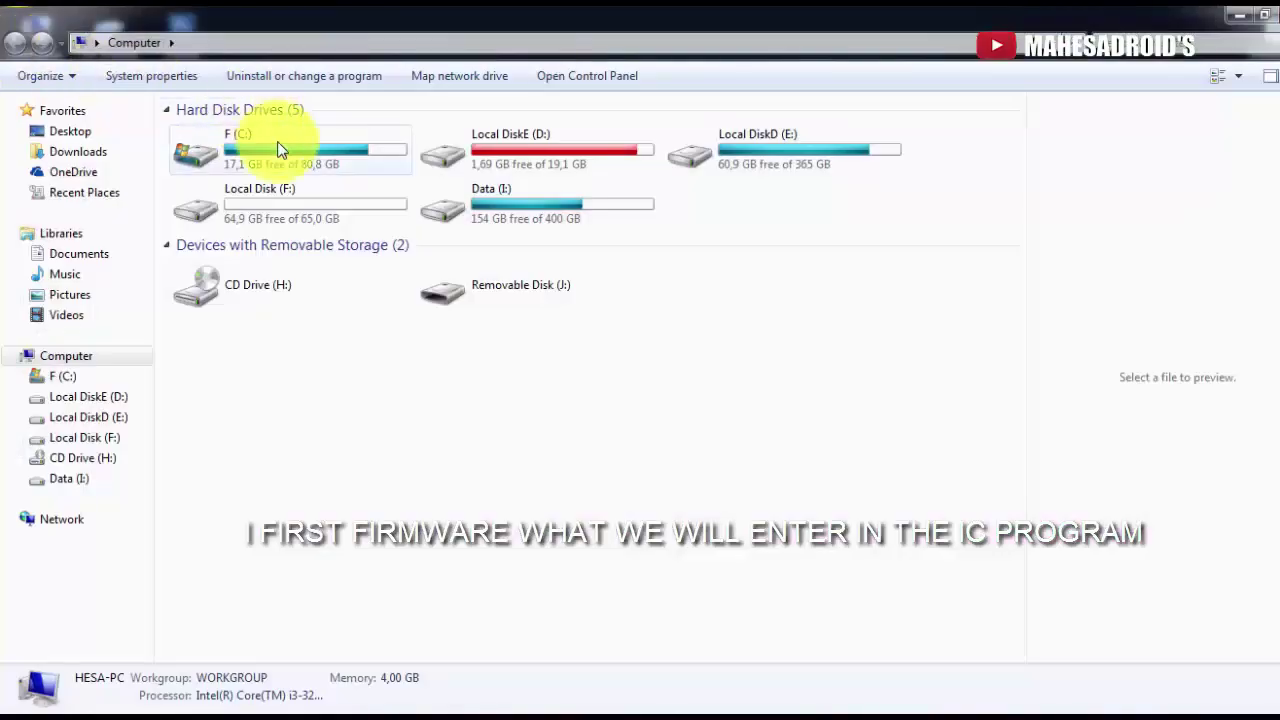
double_click(808, 166)
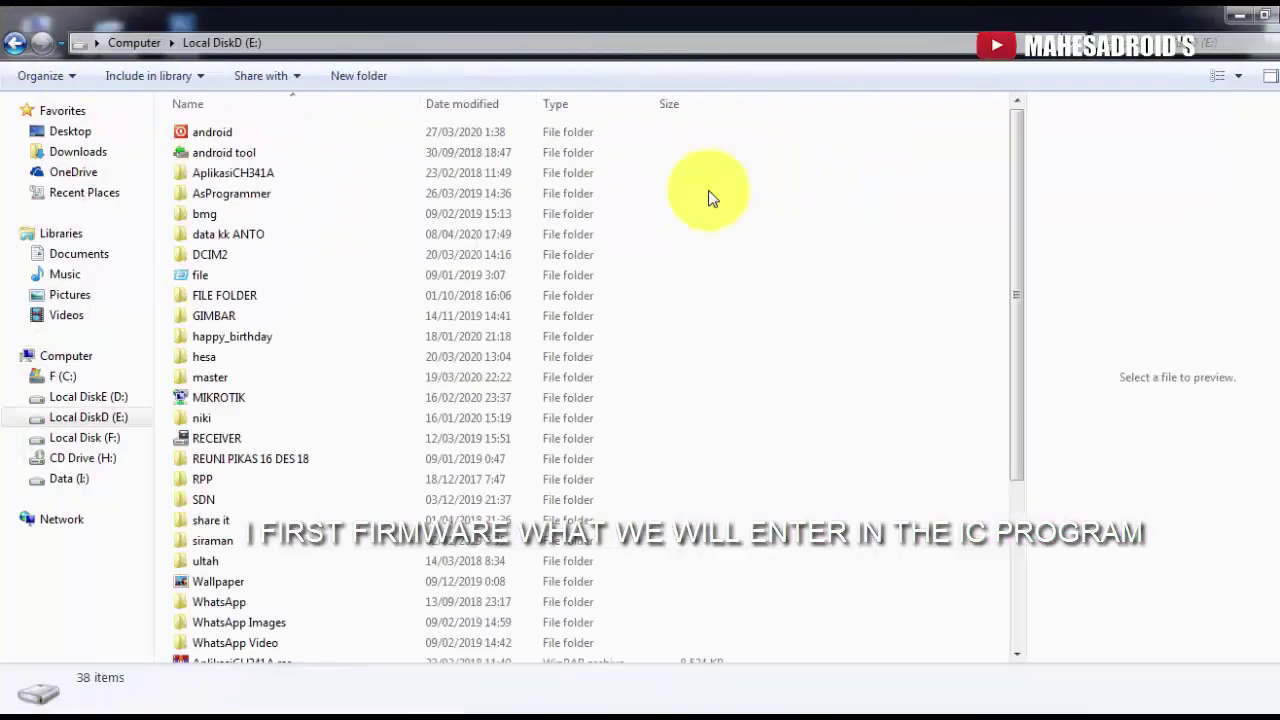
double_click(219, 394)
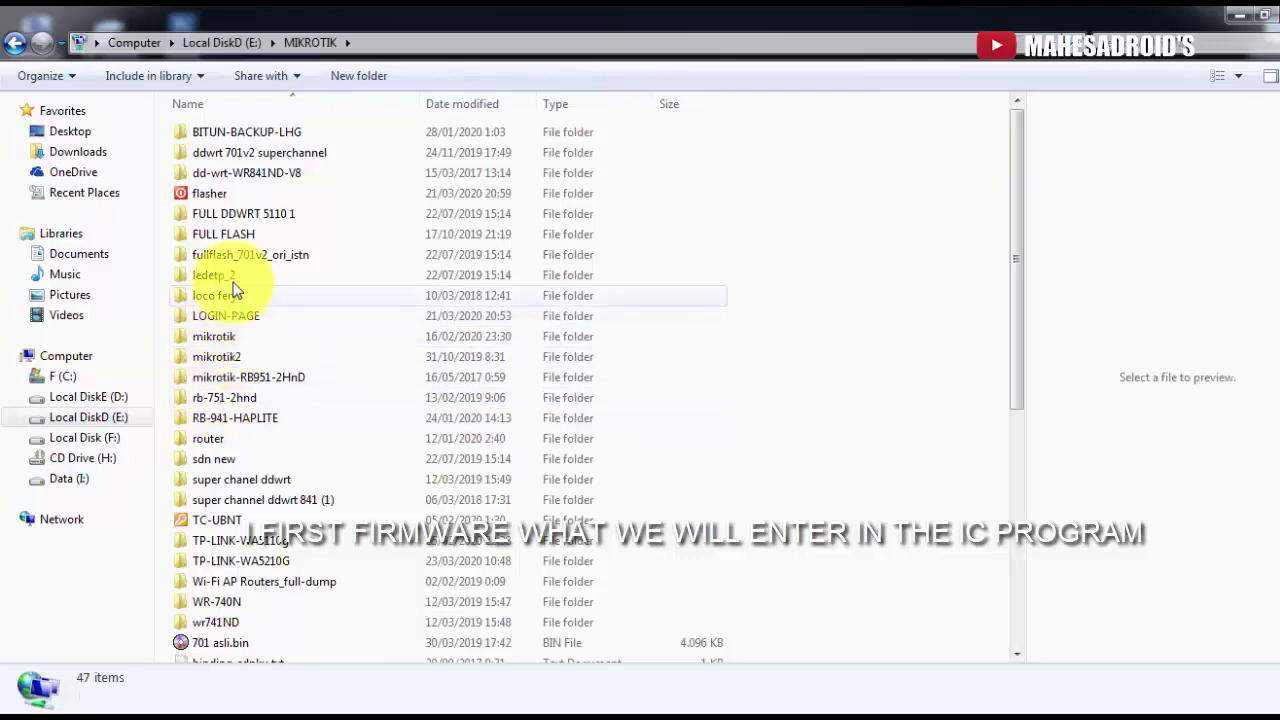
double_click(228, 236)
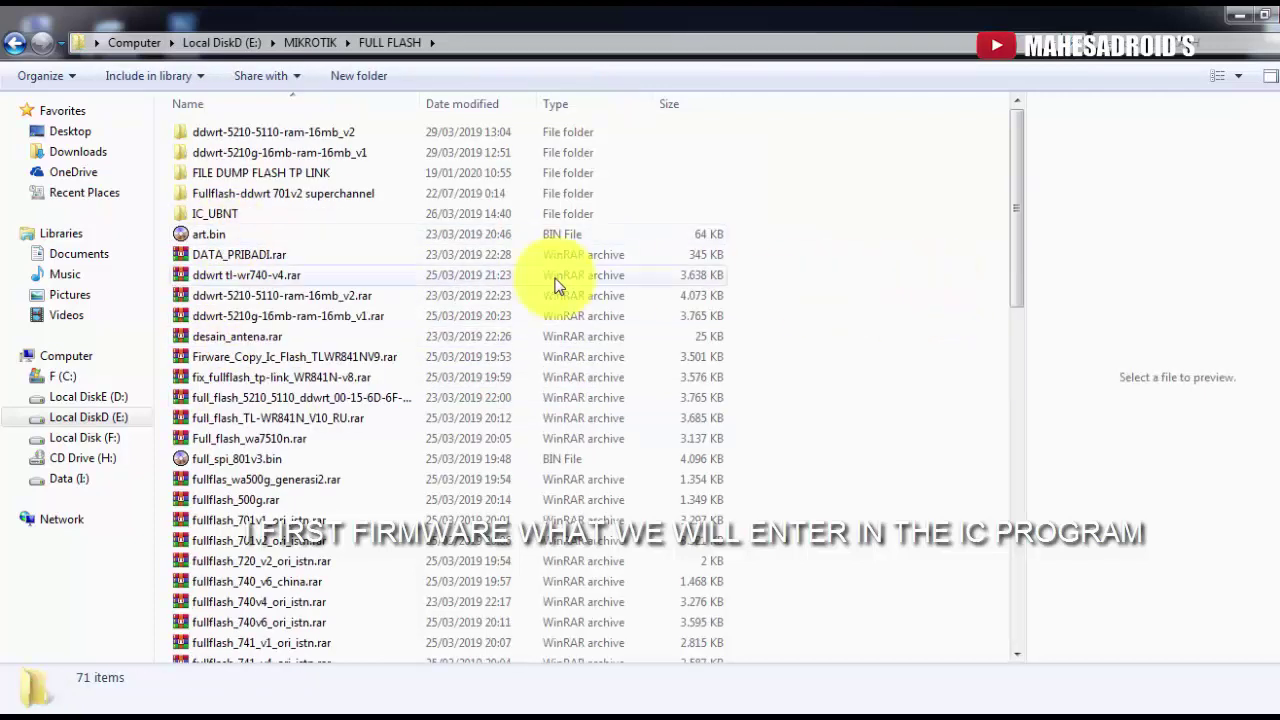
Step: Look through the firmware archives in the FULL FLASH folder for the router's full flash file
scroll(287, 429, "down", 1)
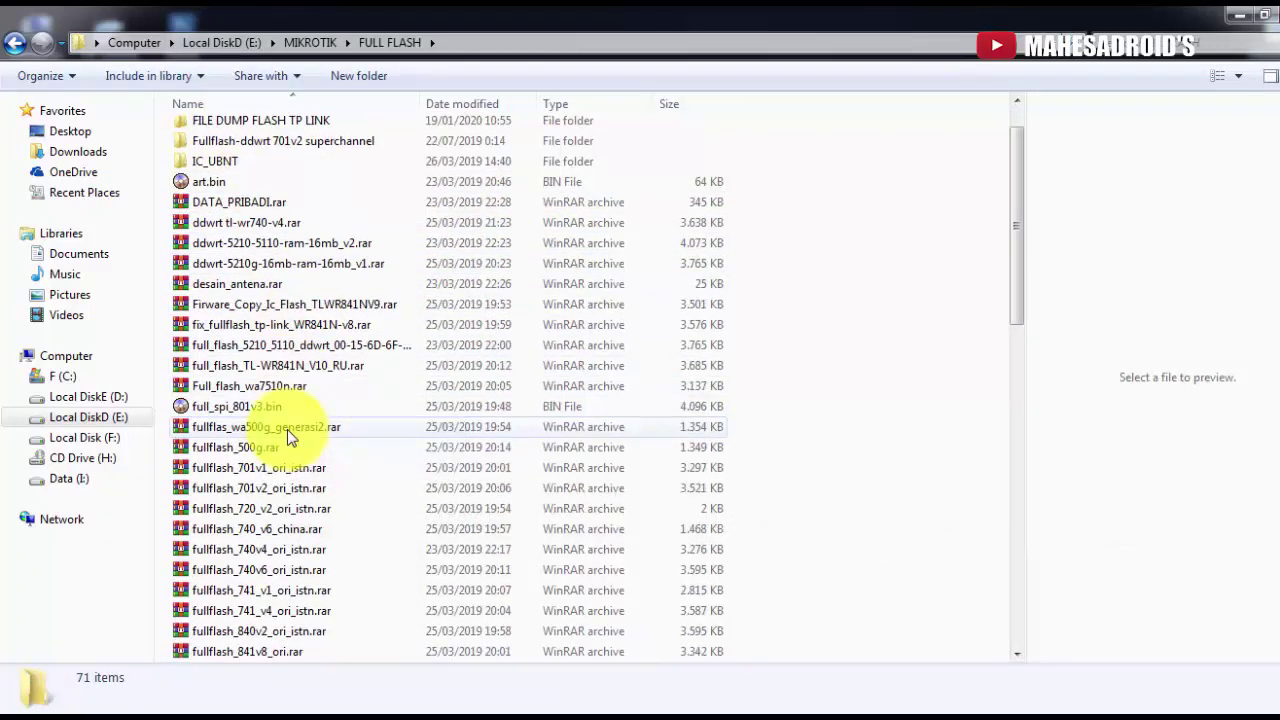
scroll(287, 436, "down", 2)
scroll(289, 429, "down", 1)
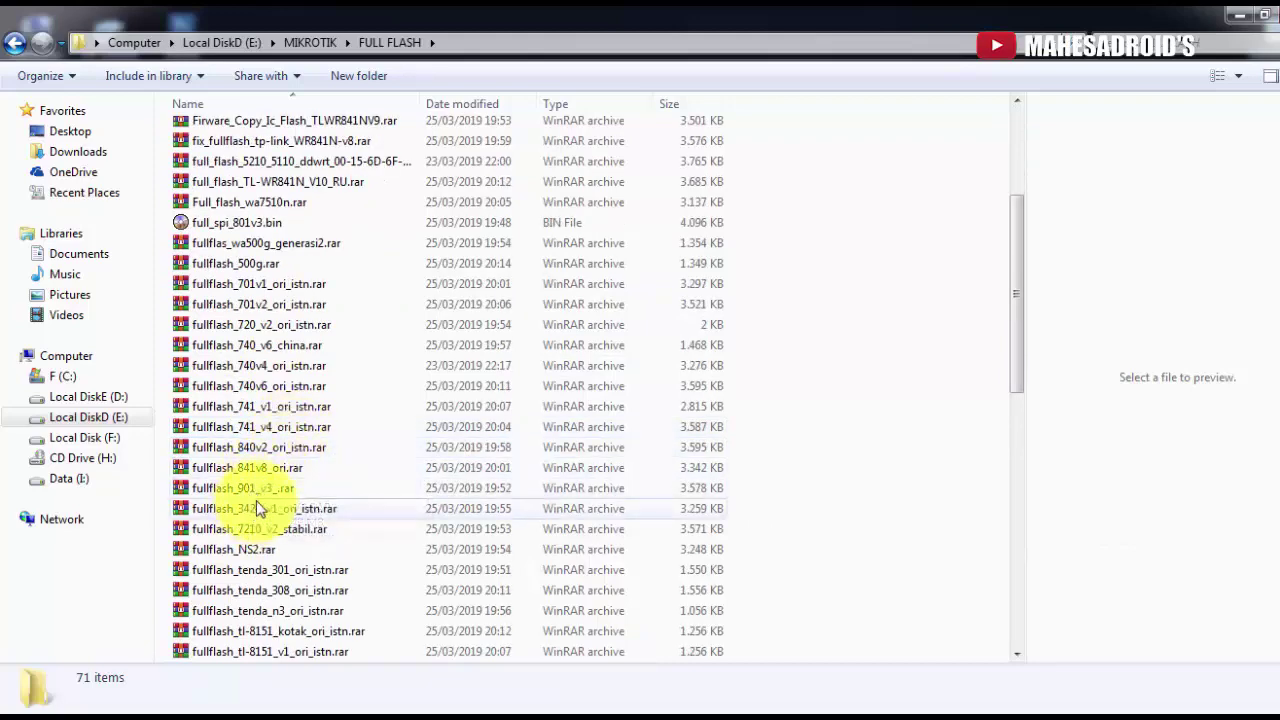
scroll(257, 496, "down", 3)
scroll(312, 558, "down", 2)
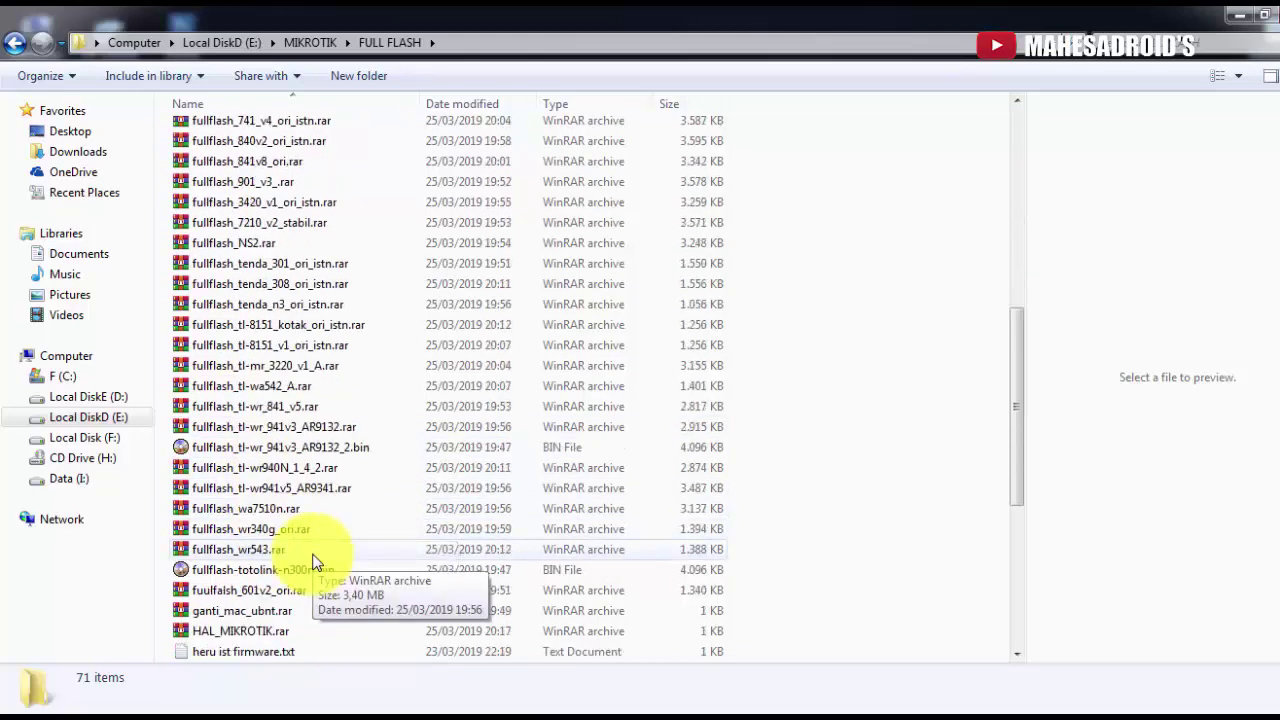
scroll(314, 561, "down", 4)
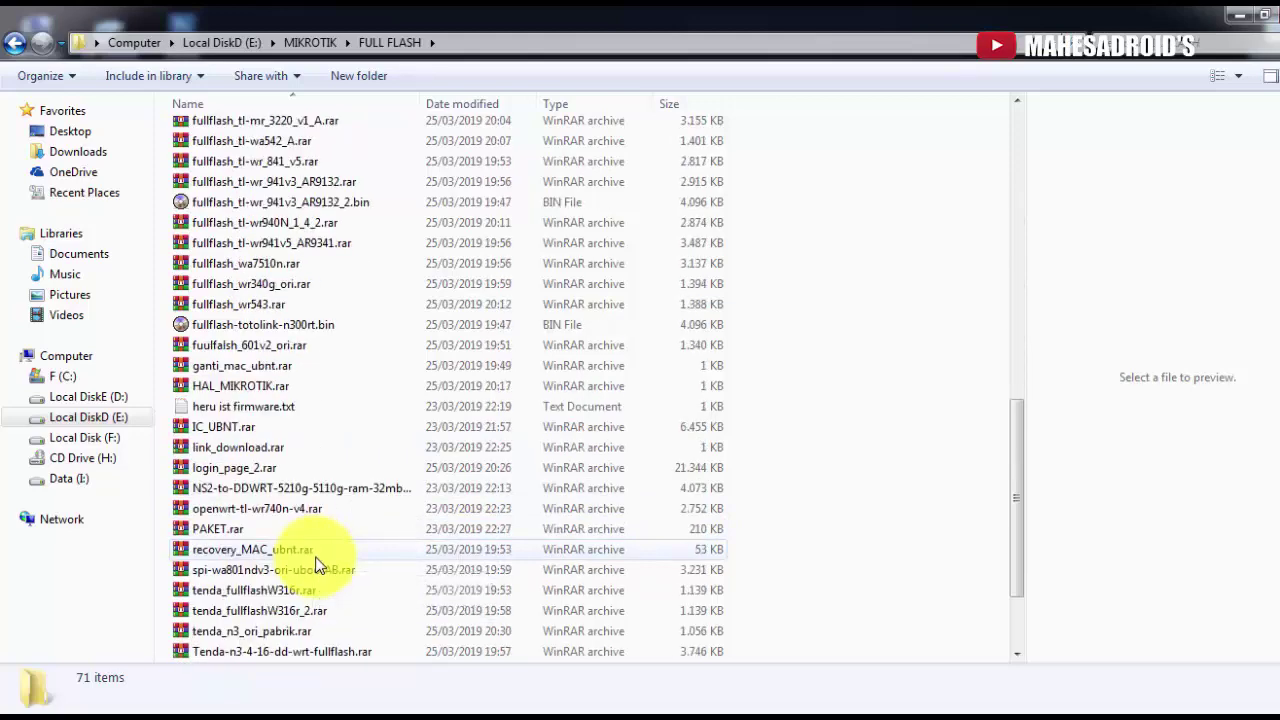
scroll(318, 566, "down", 2)
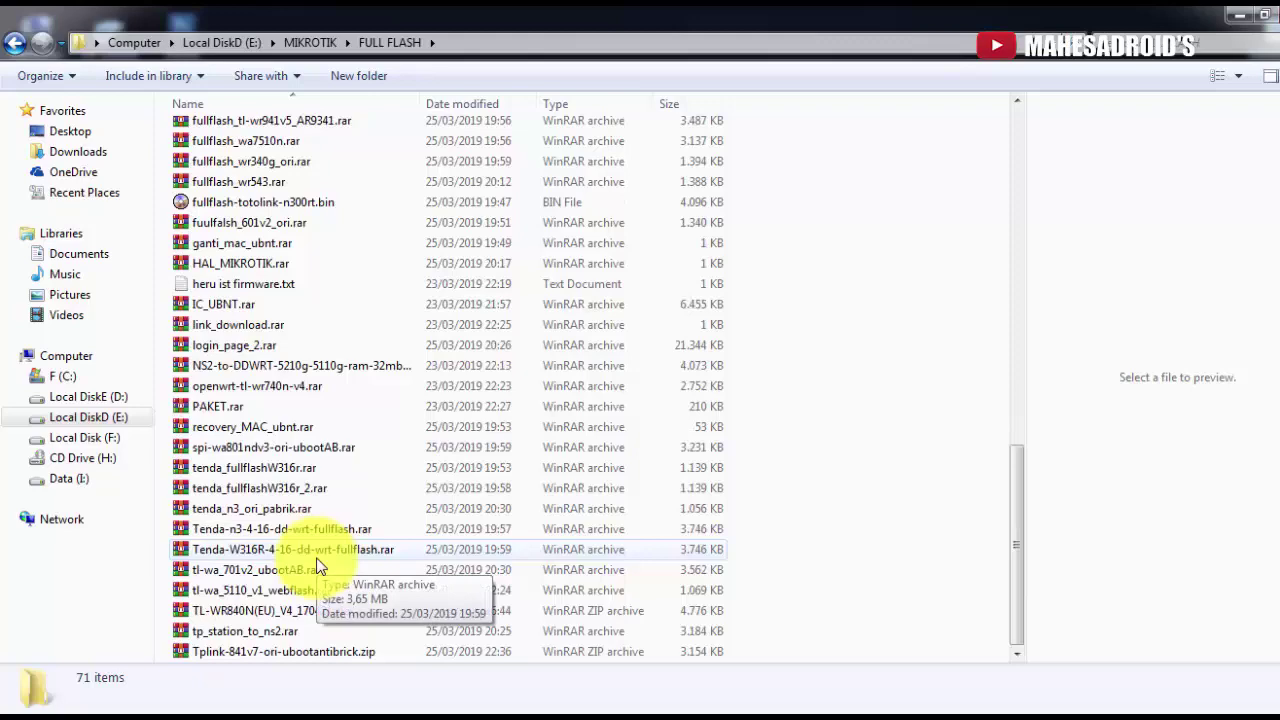
scroll(320, 566, "up", 5)
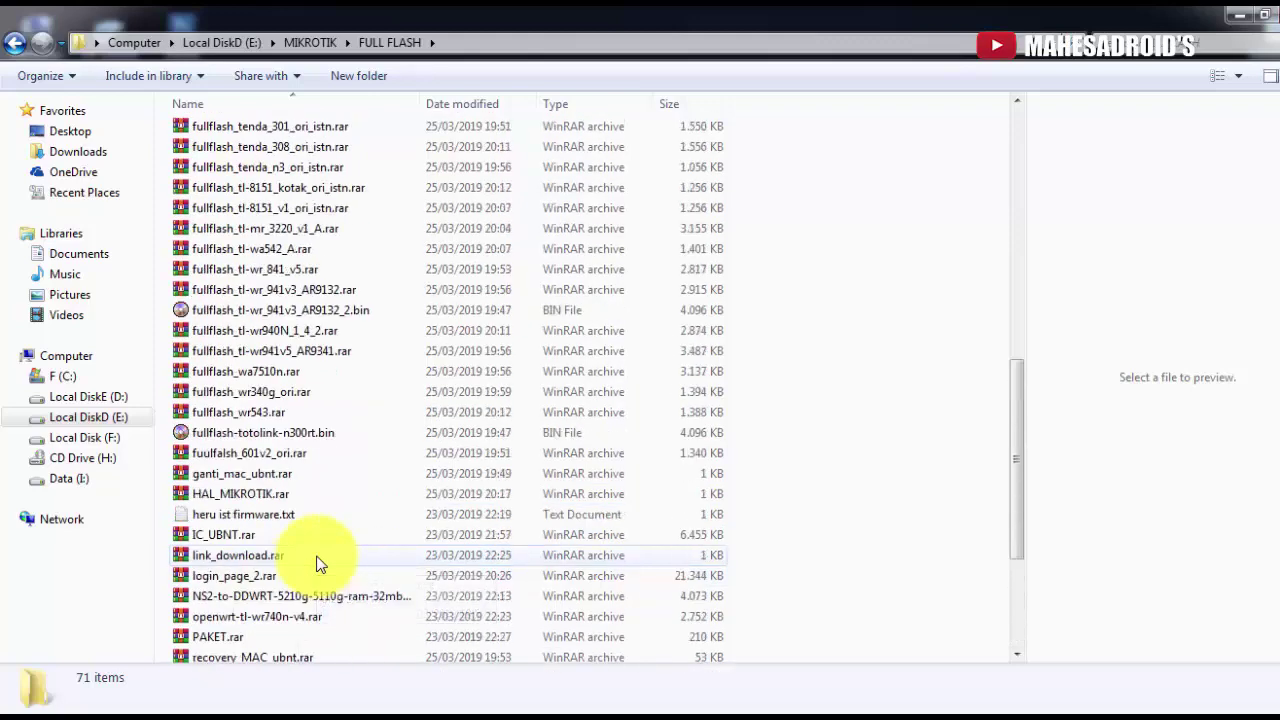
scroll(320, 566, "up", 2)
scroll(320, 566, "up", 2)
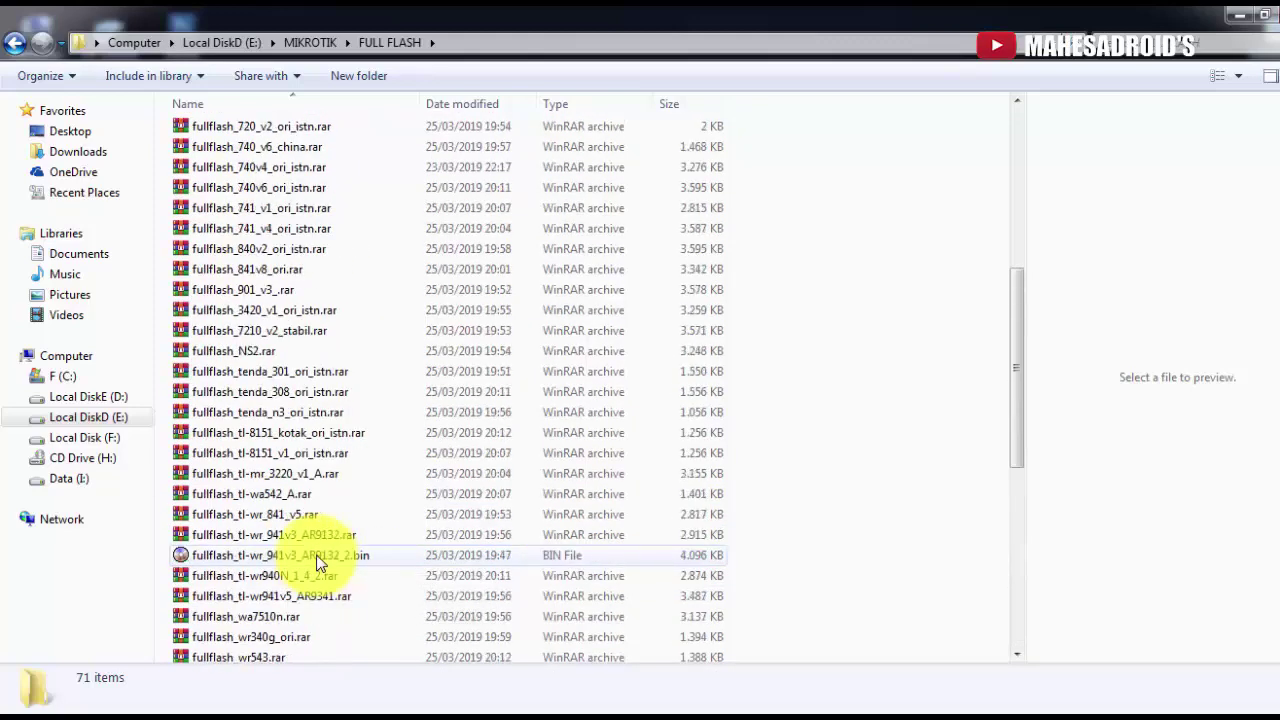
scroll(320, 563, "up", 2)
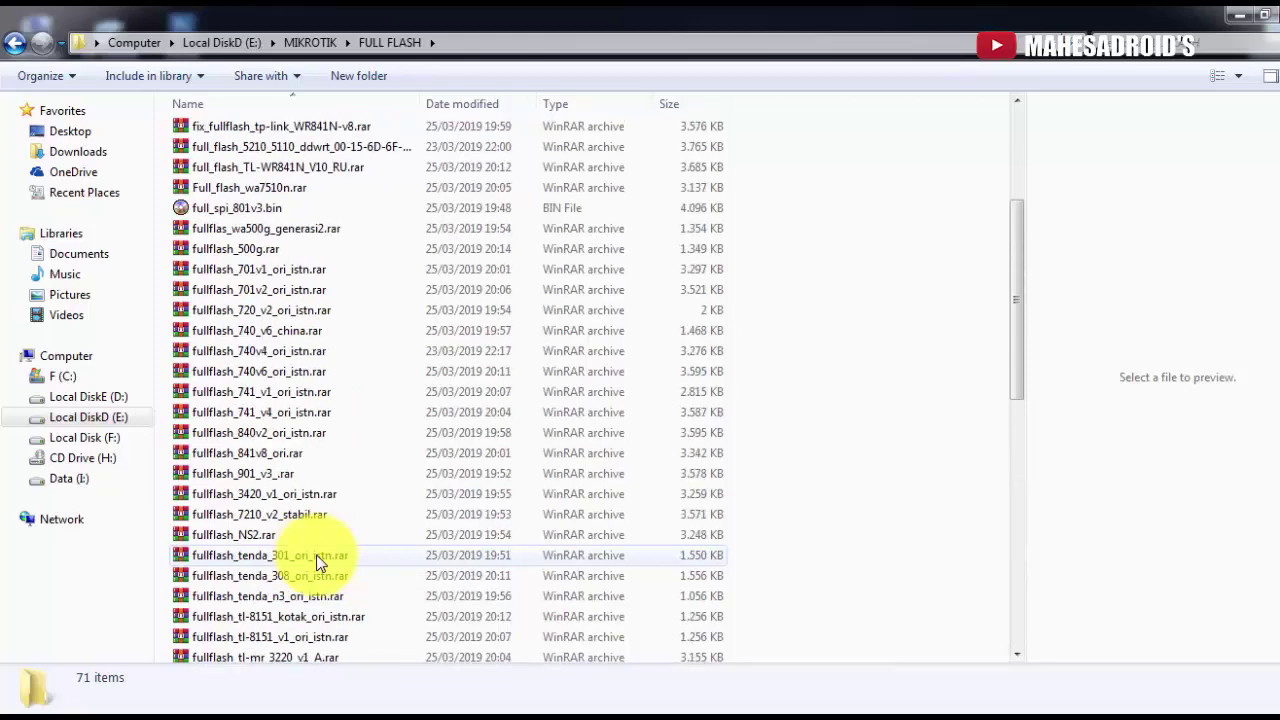
scroll(320, 563, "up", 2)
scroll(320, 563, "up", 1)
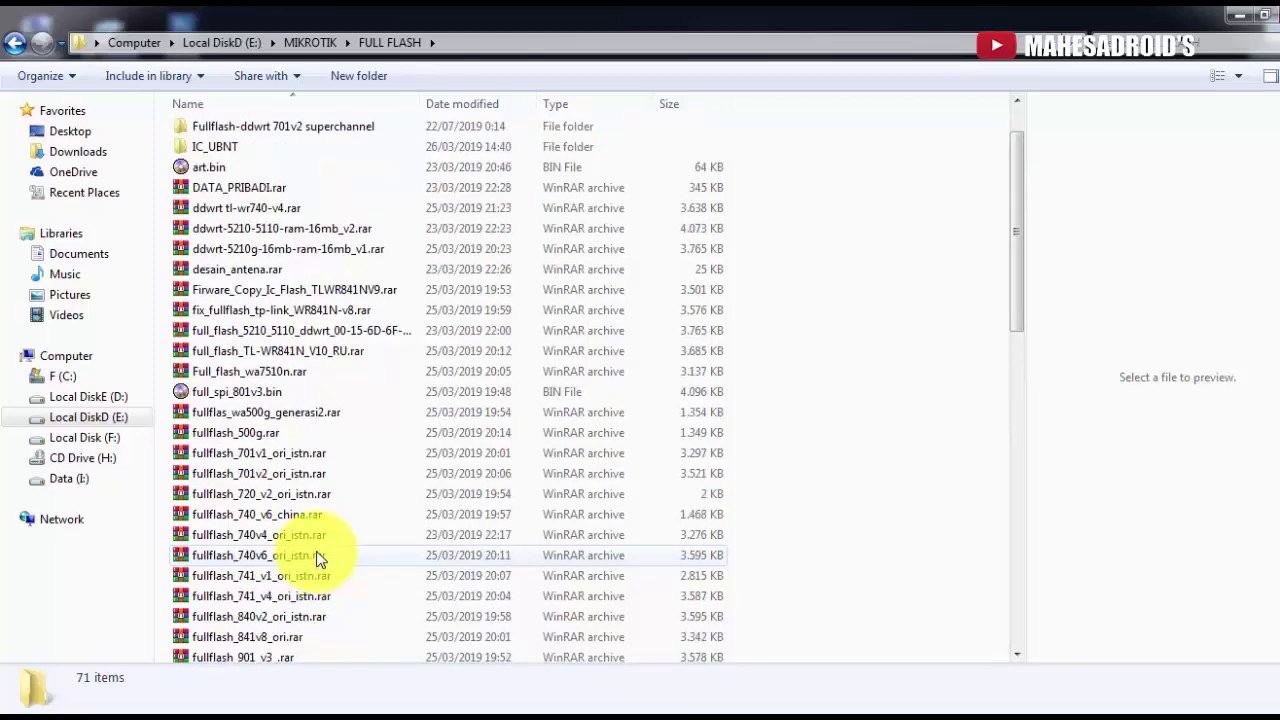
Step: Extract the fullflash_841v8_ori.rar archive into a fullflash_841v8_ori folder, accepting the archive password request
scroll(280, 560, "down", 1)
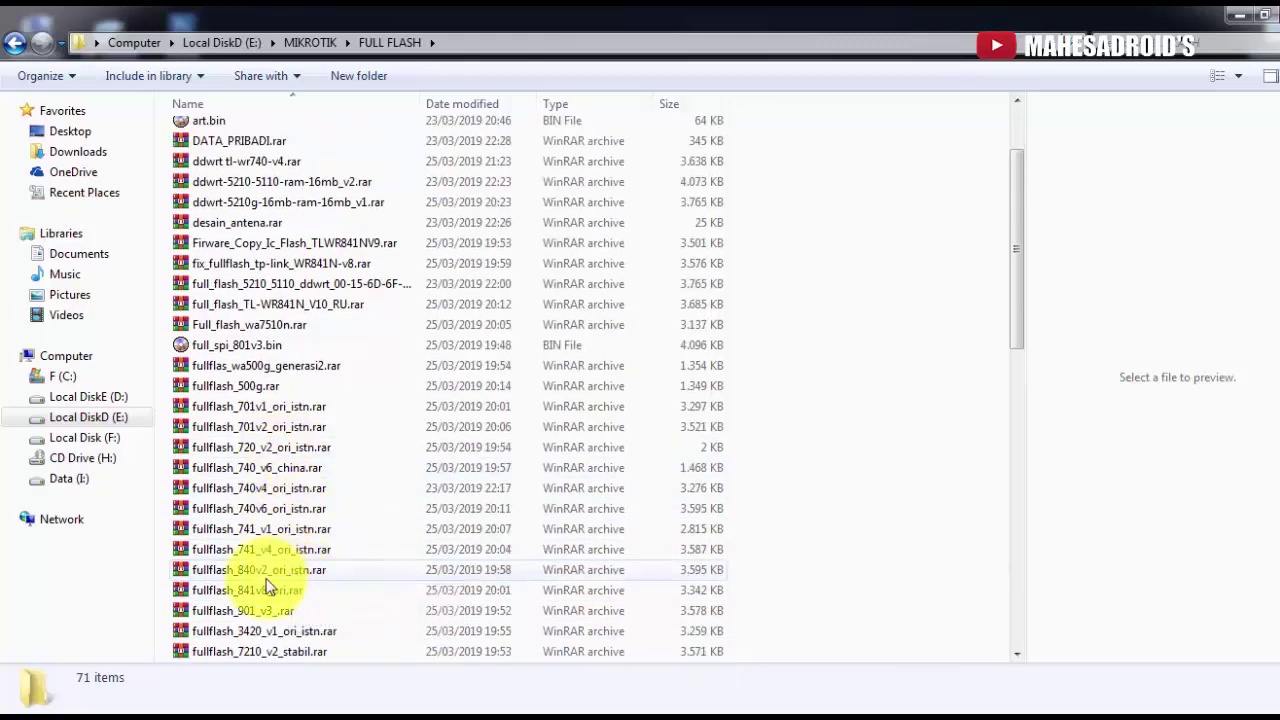
right_click(258, 588)
left_click(380, 286)
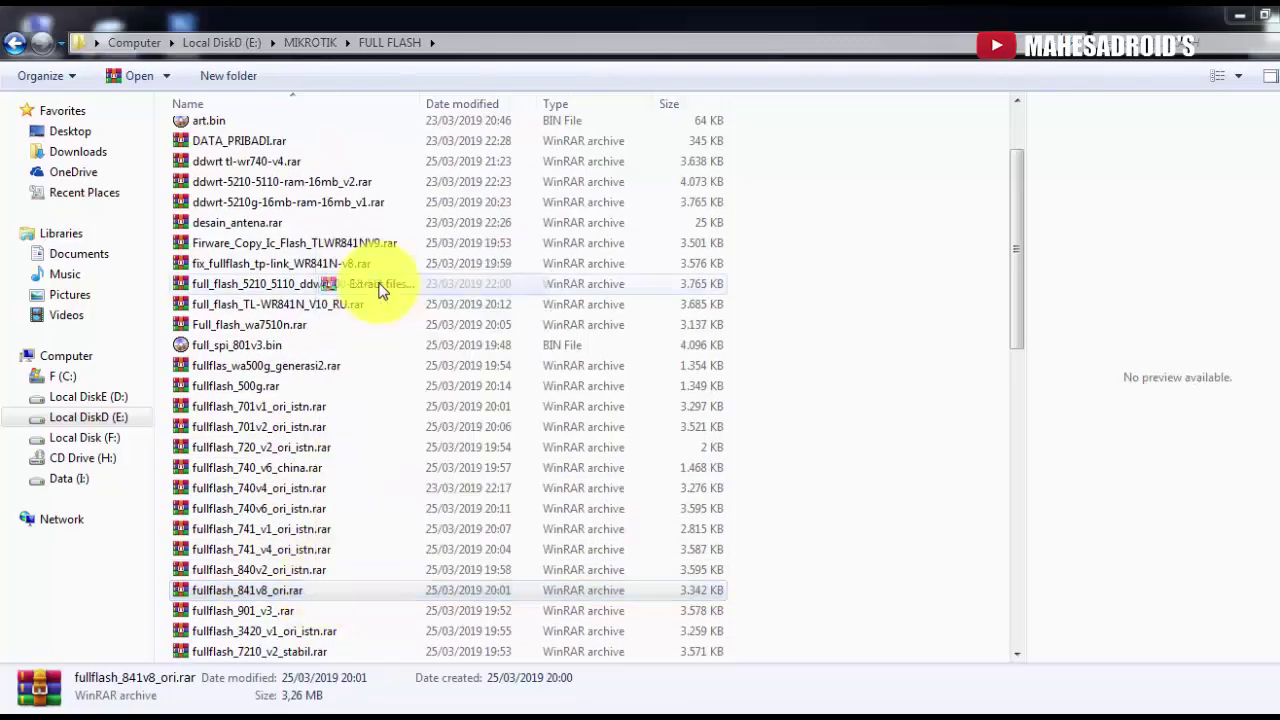
left_click(710, 567)
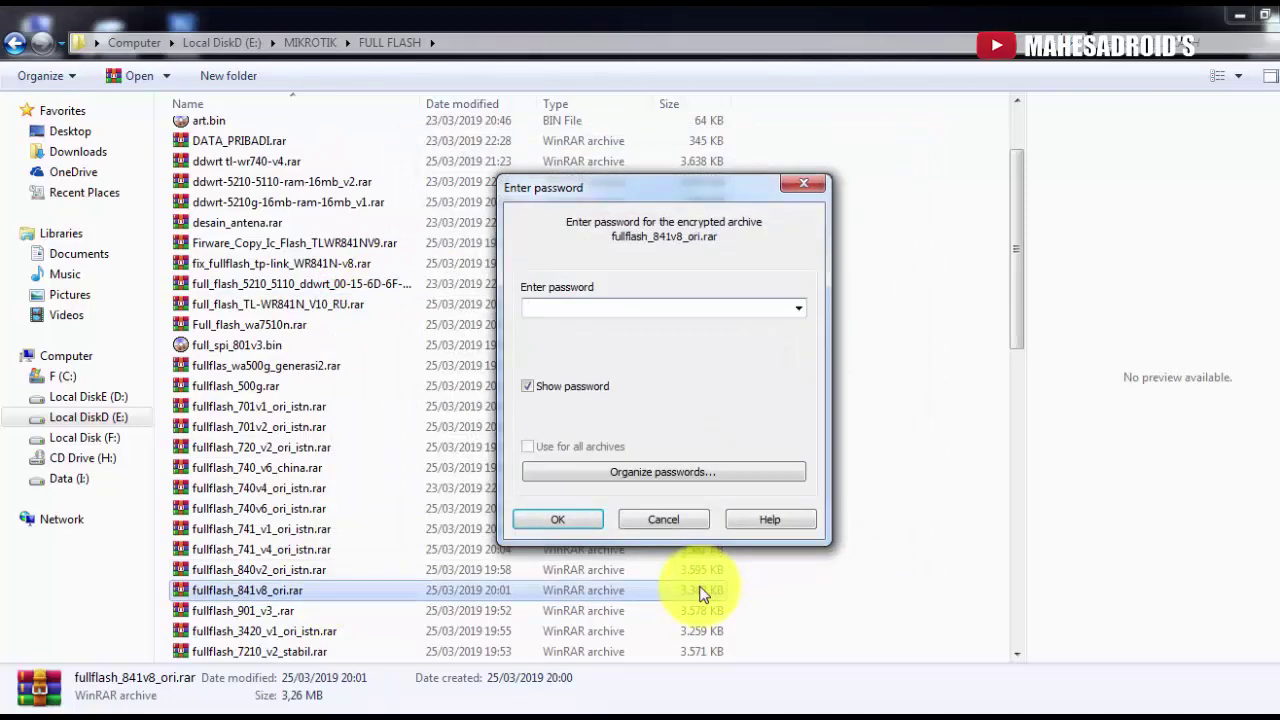
left_click(560, 520)
Step: Open the extracted fullflash_841v8_ori folder and select the firmware file inside
scroll(563, 523, "up", 2)
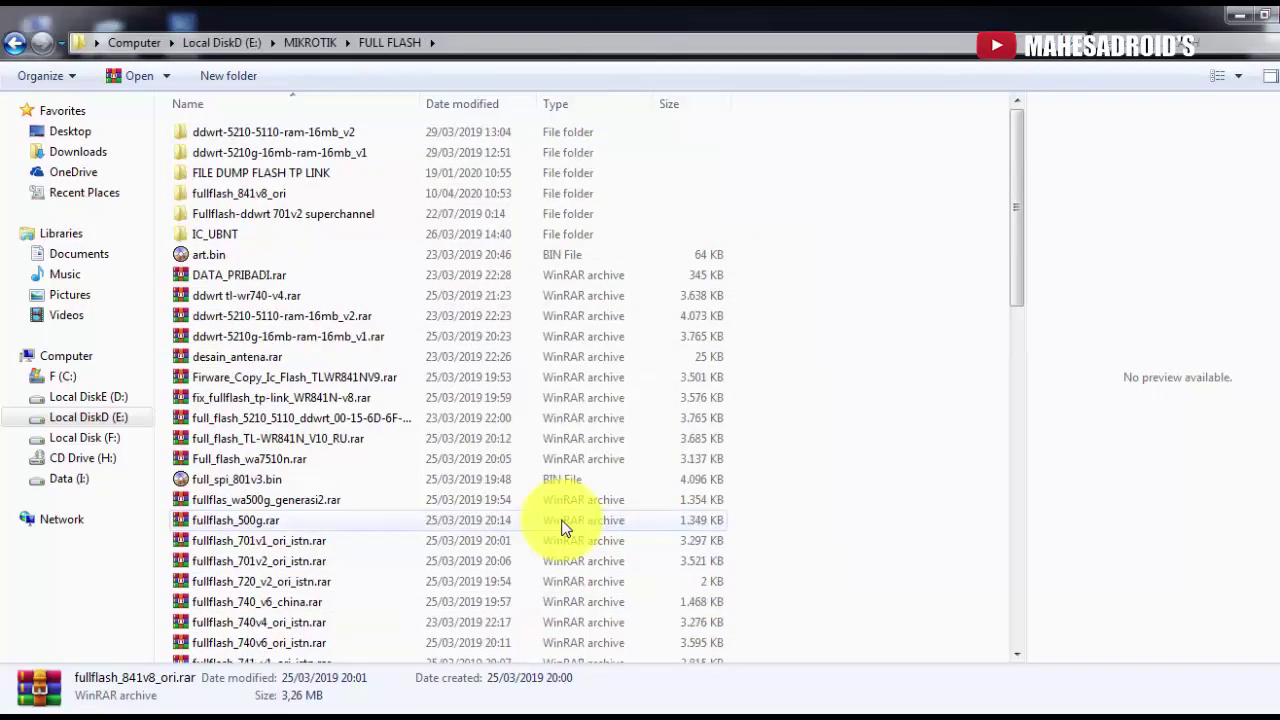
left_click(286, 195)
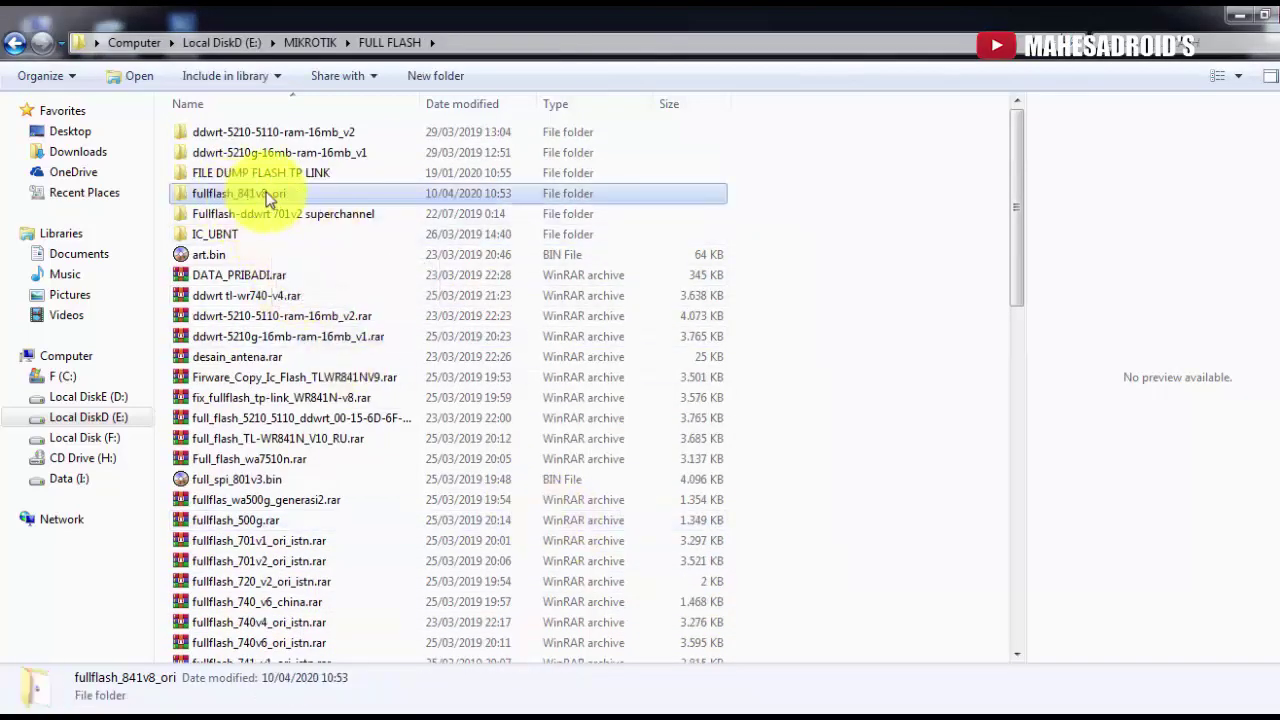
double_click(266, 194)
left_click(289, 141)
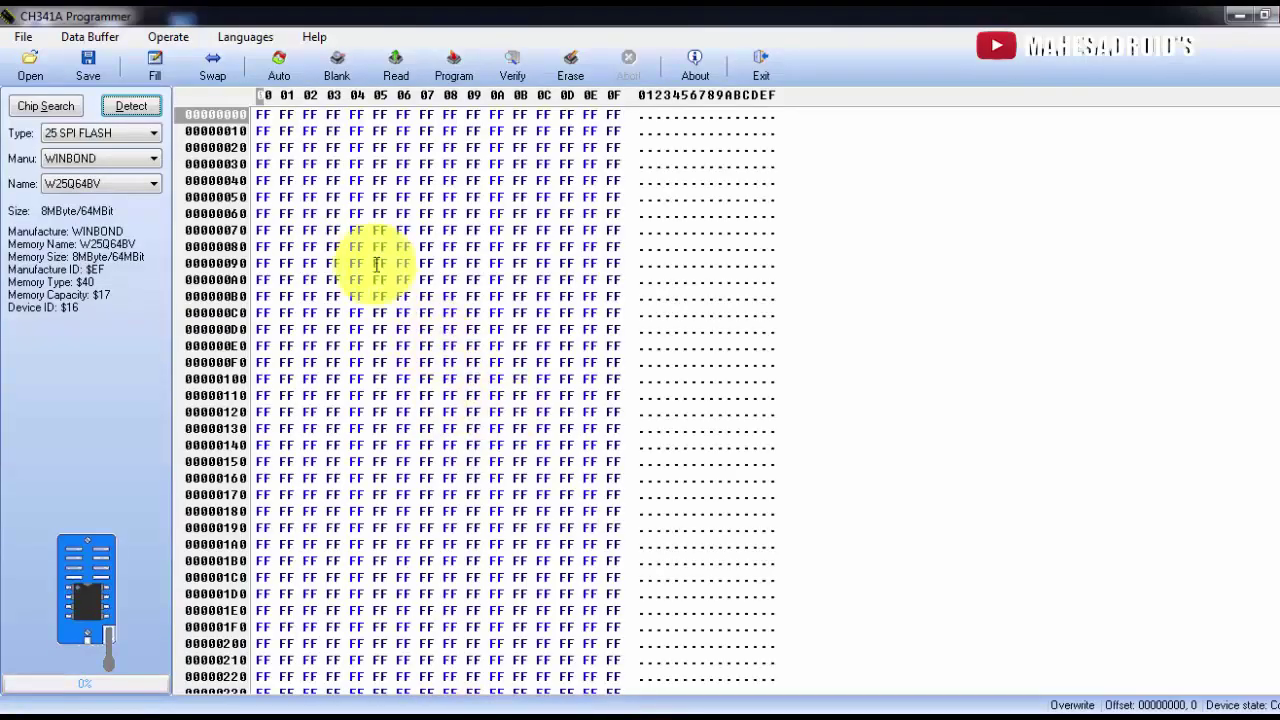
Step: Switch to CH341A Programmer and erase the detected WINBOND W25Q64BV flash chip
left_click(570, 72)
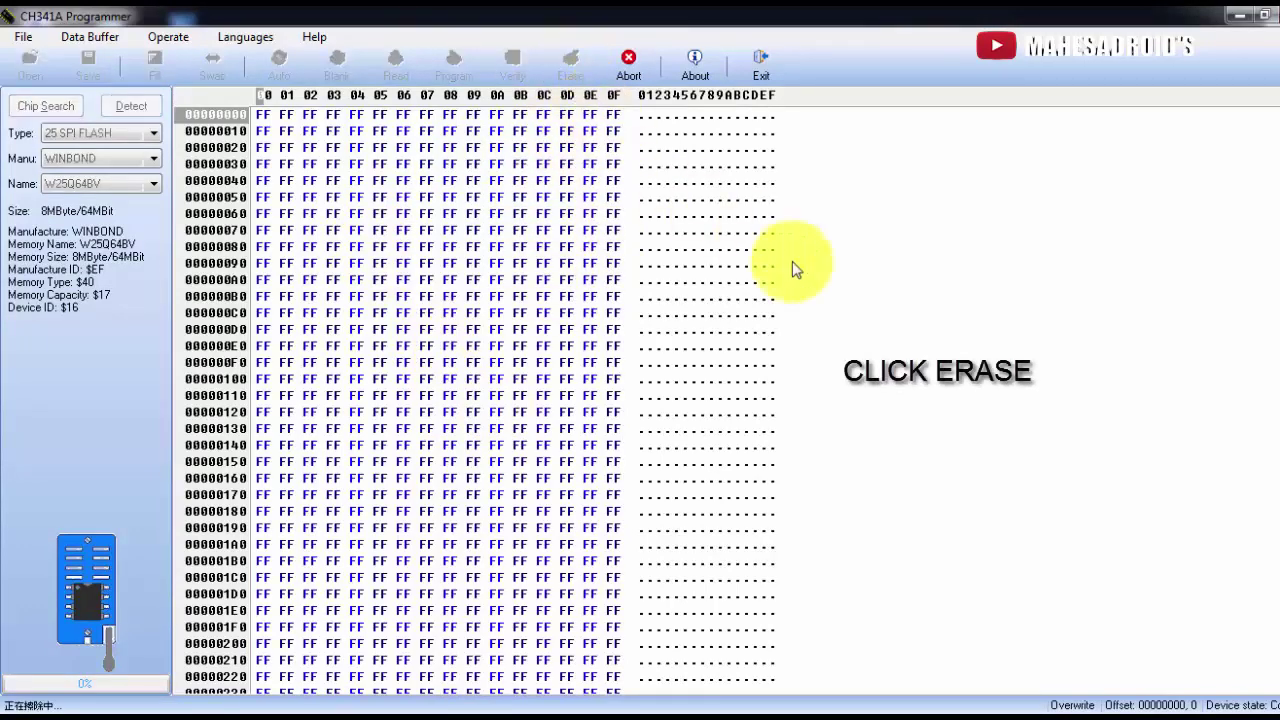
left_click(806, 444)
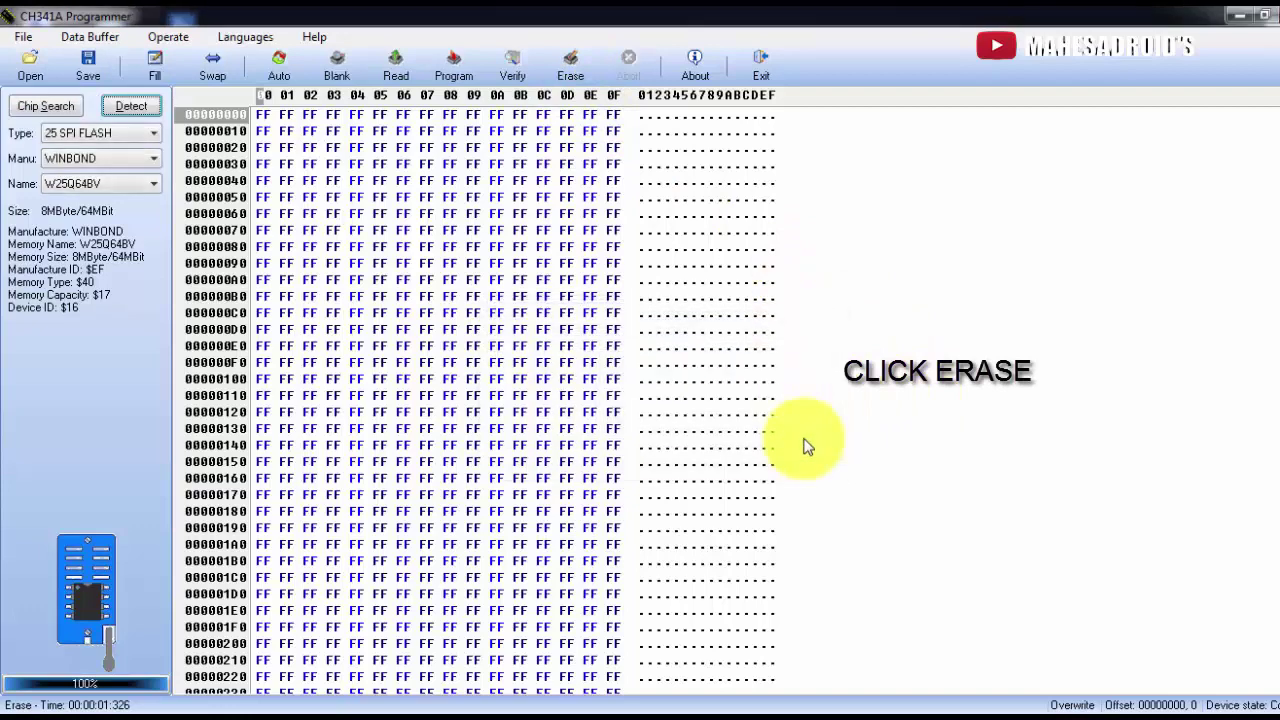
Step: Detect the flash chip again and load fullflash 841v8 ori.bin from the MIKROTIK > FULL FLASH > fullflash_841v8_ori folder on drive E: into the buffer
left_click(131, 106)
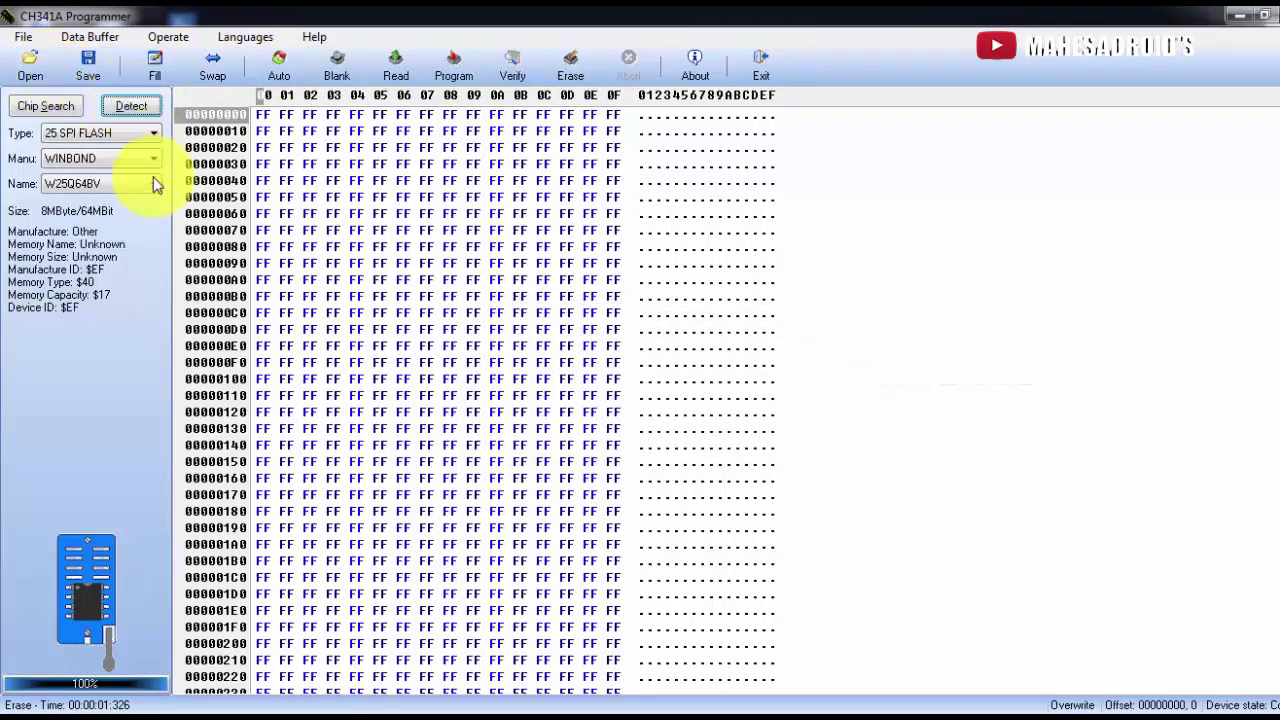
left_click(126, 106)
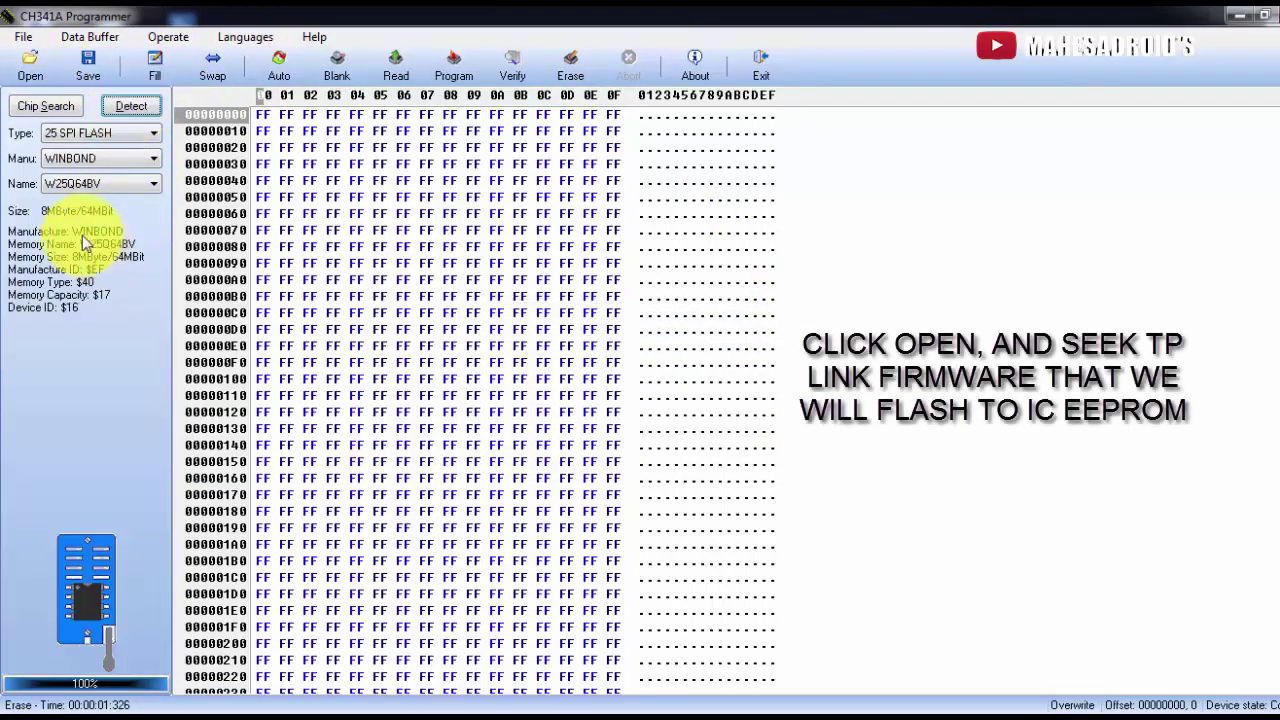
left_click(43, 84)
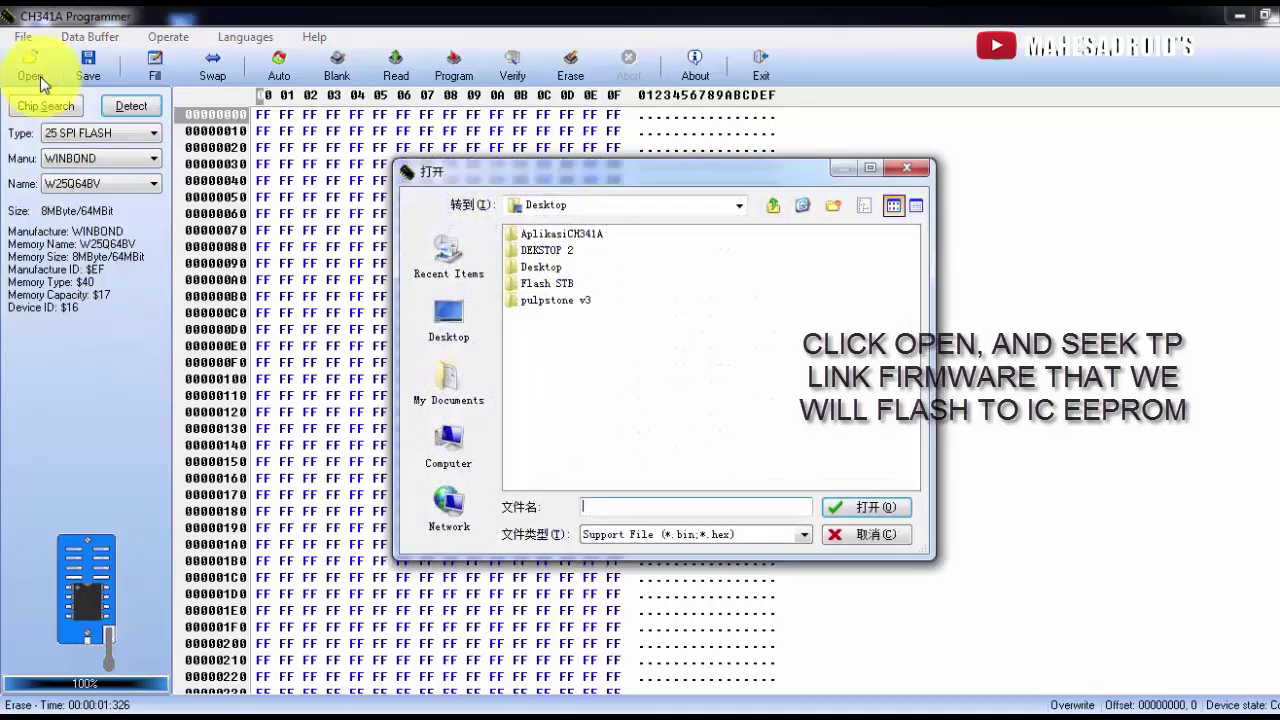
left_click(450, 440)
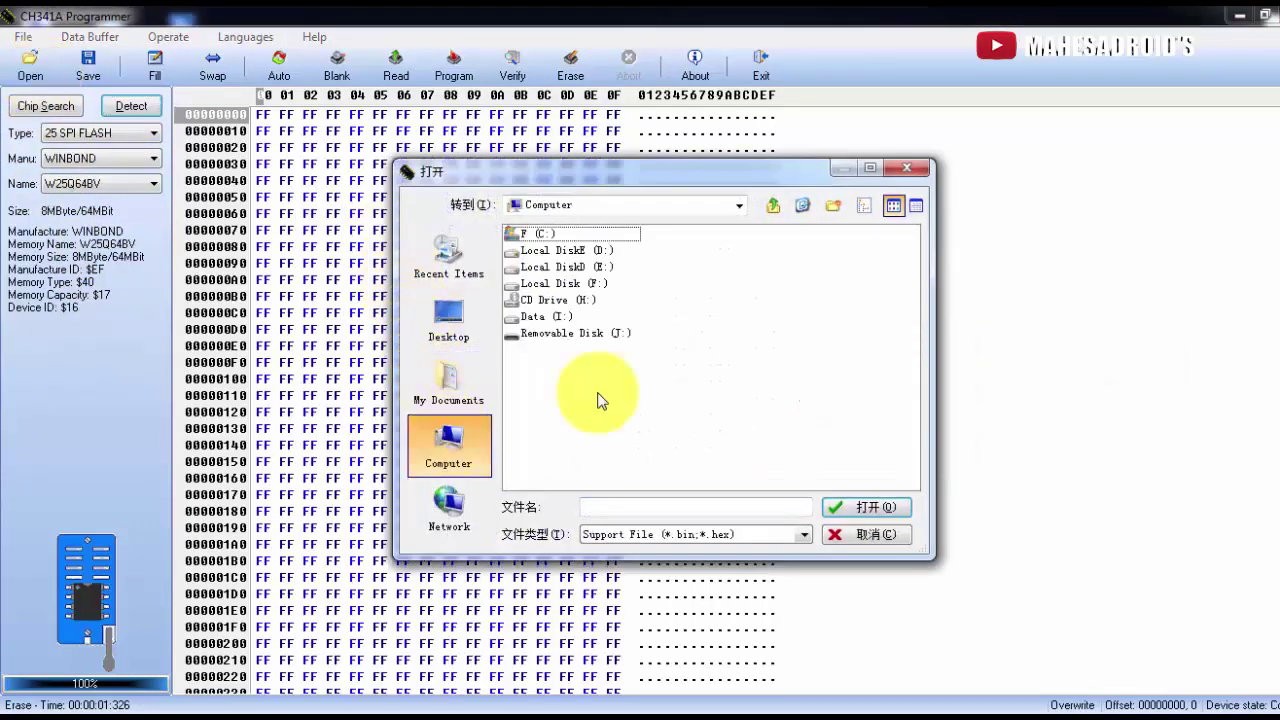
double_click(596, 268)
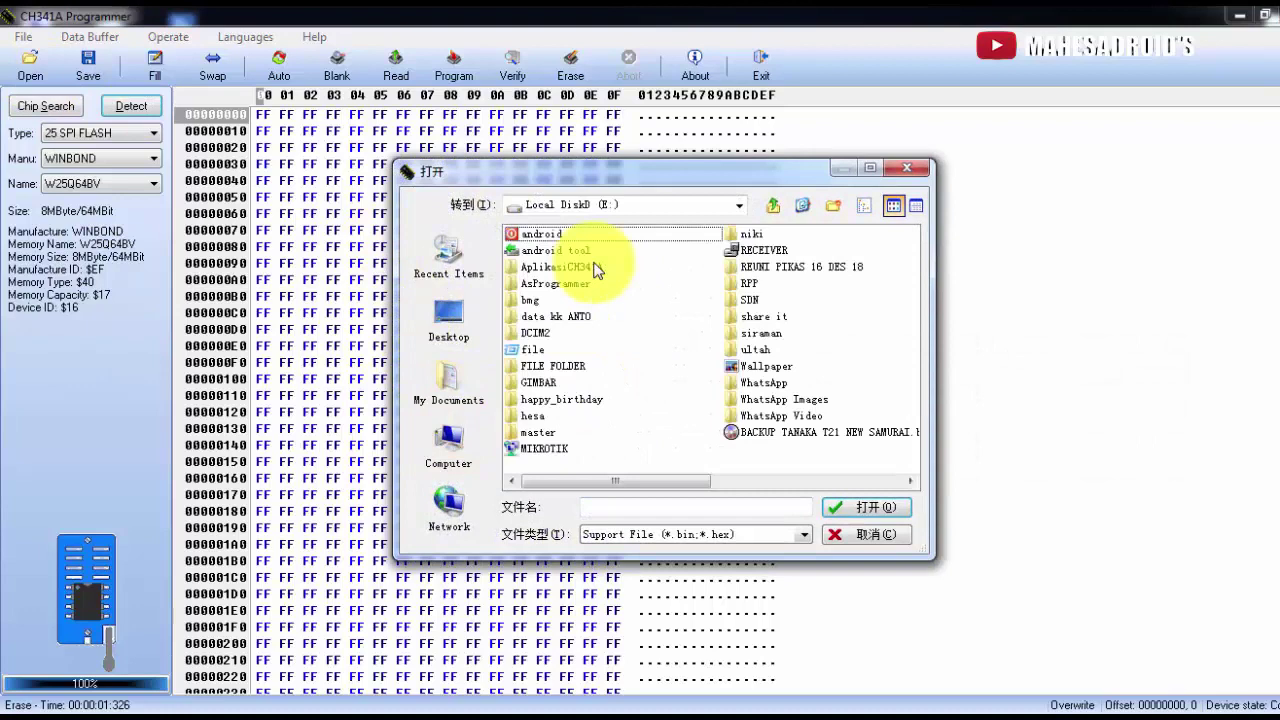
double_click(540, 449)
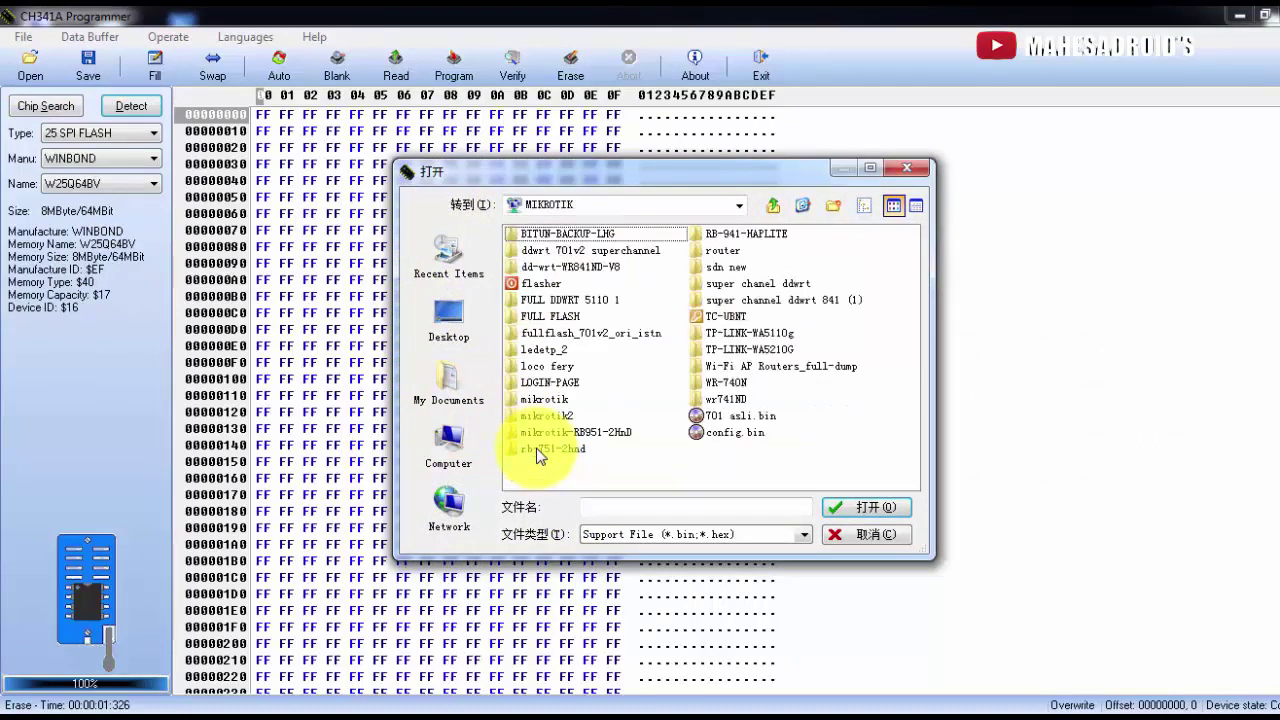
double_click(549, 316)
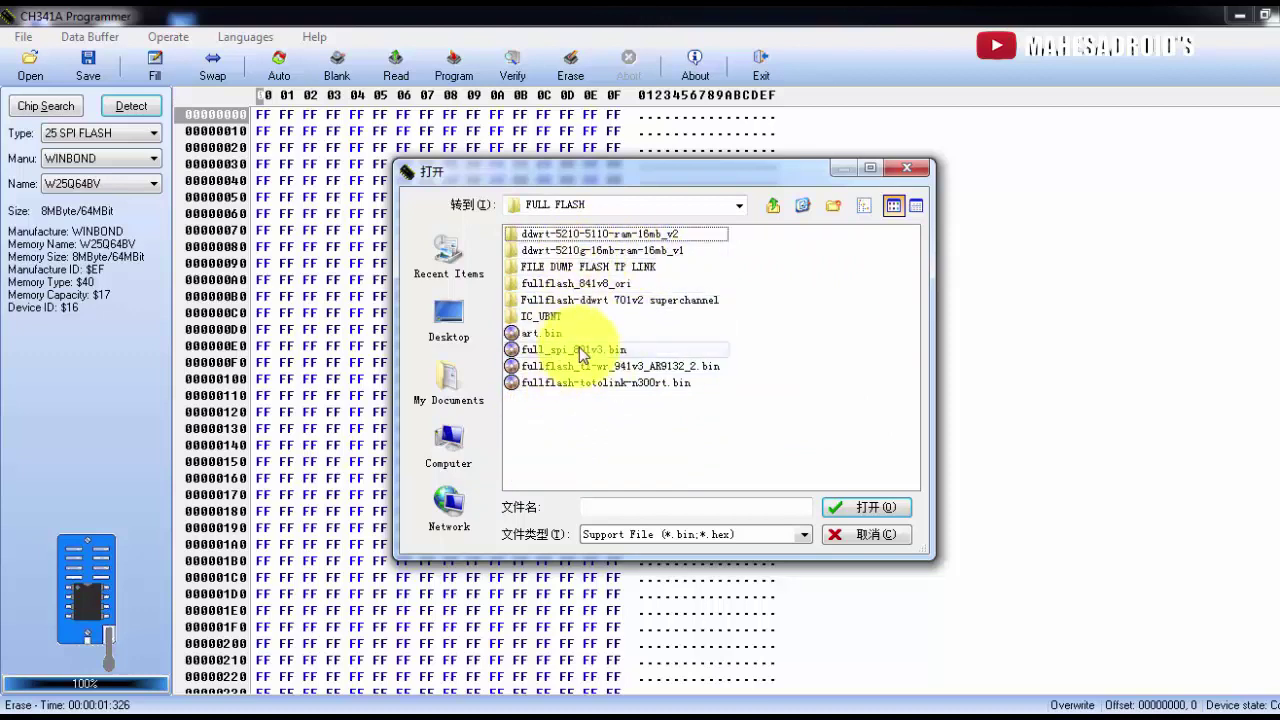
left_click(567, 287)
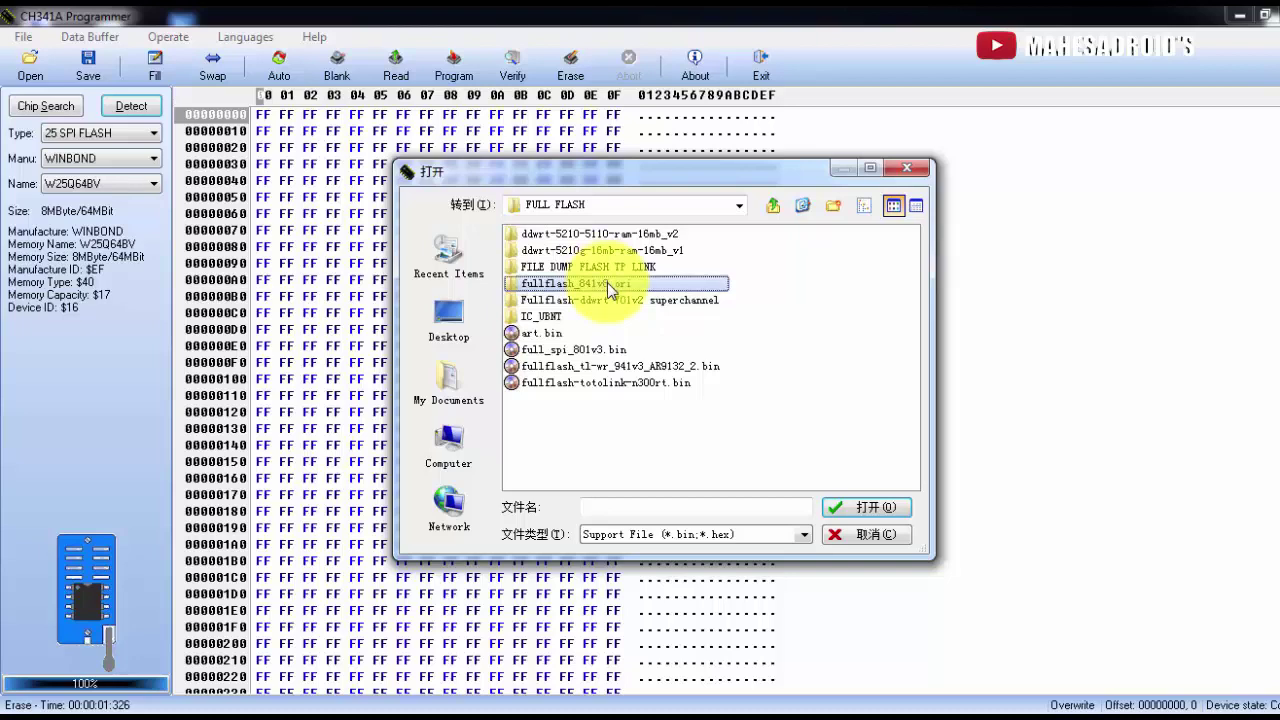
double_click(607, 283)
left_click(580, 235)
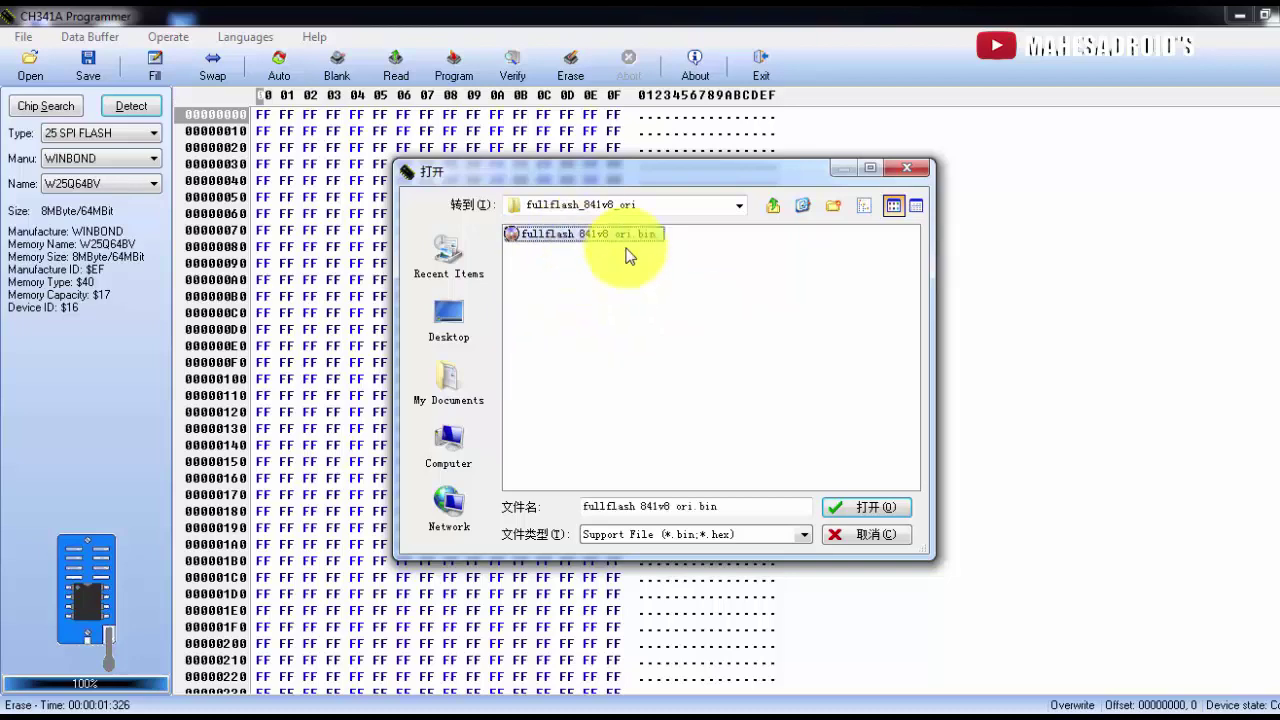
left_click(866, 507)
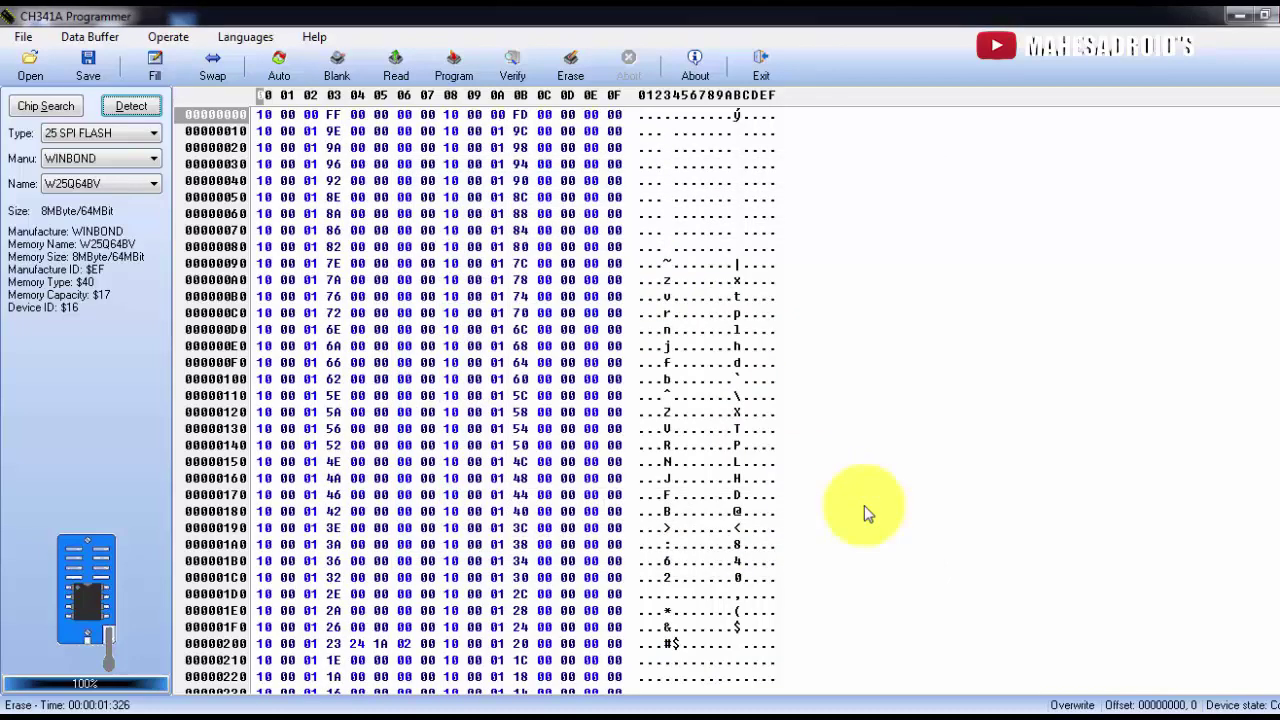
Step: Run the Auto operation to write the loaded firmware to the W25Q64BV chip and verify it, acknowledging the completion message
left_click(283, 70)
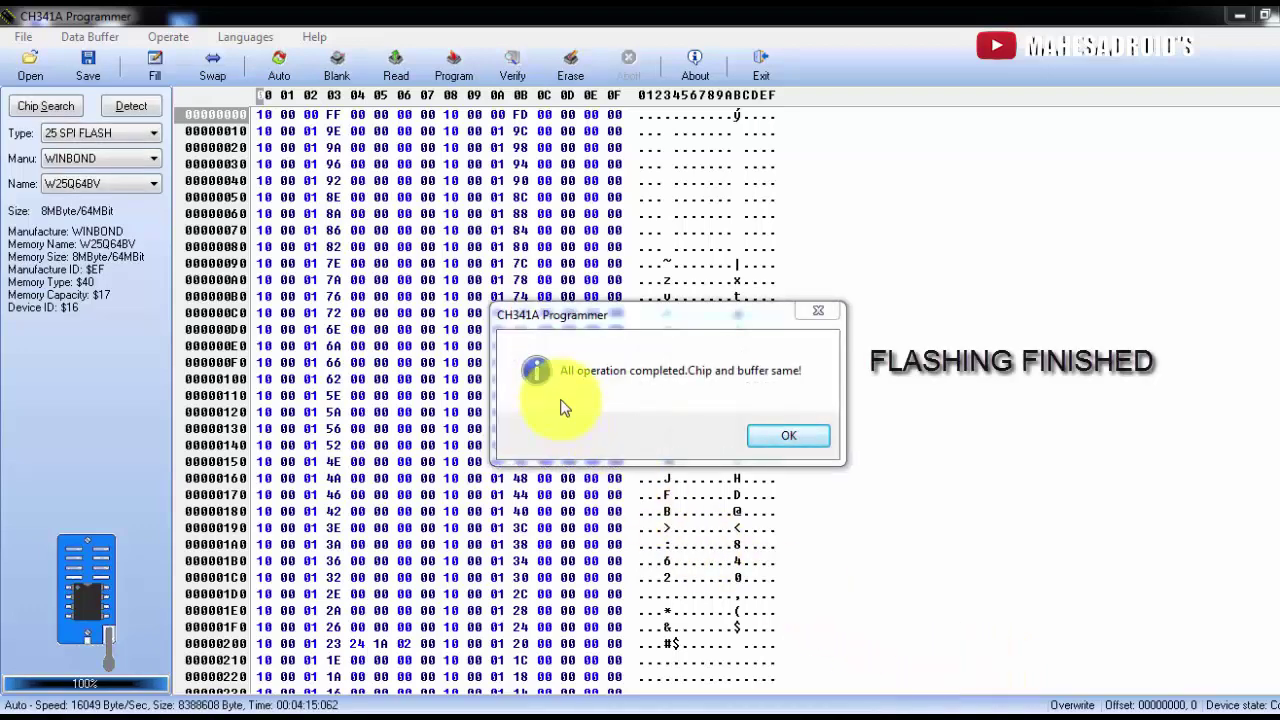
left_click(798, 440)
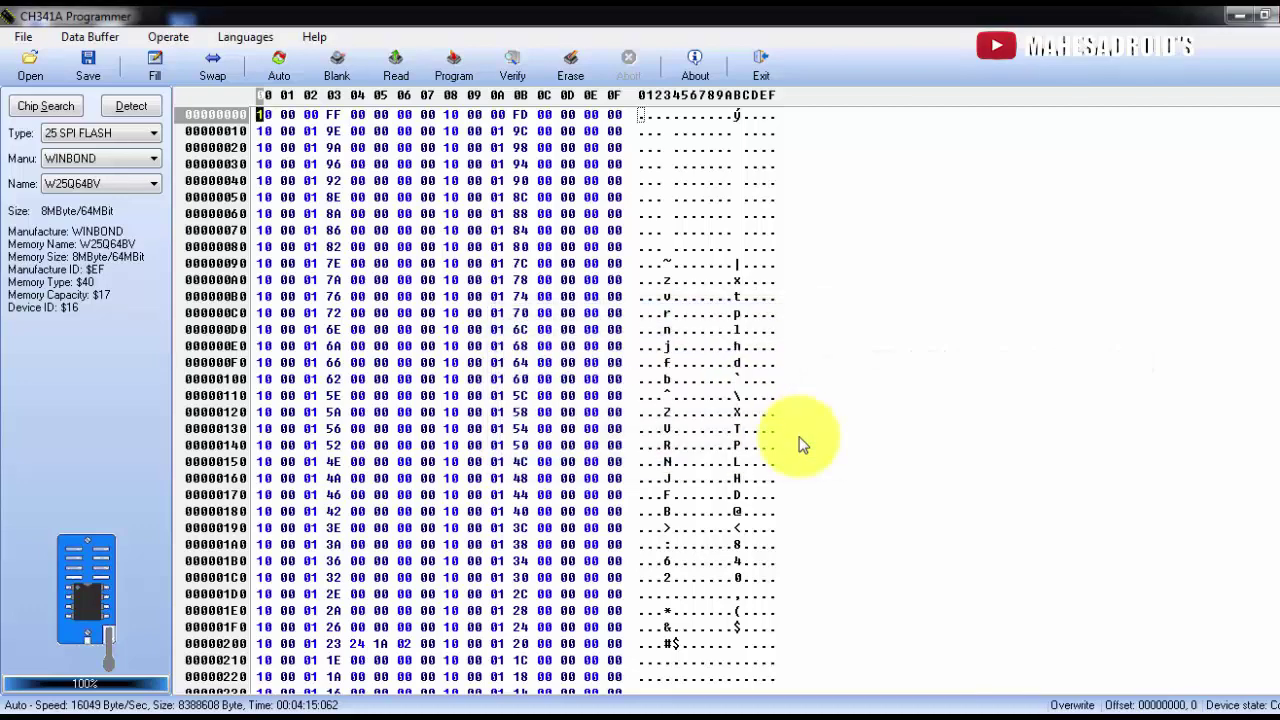